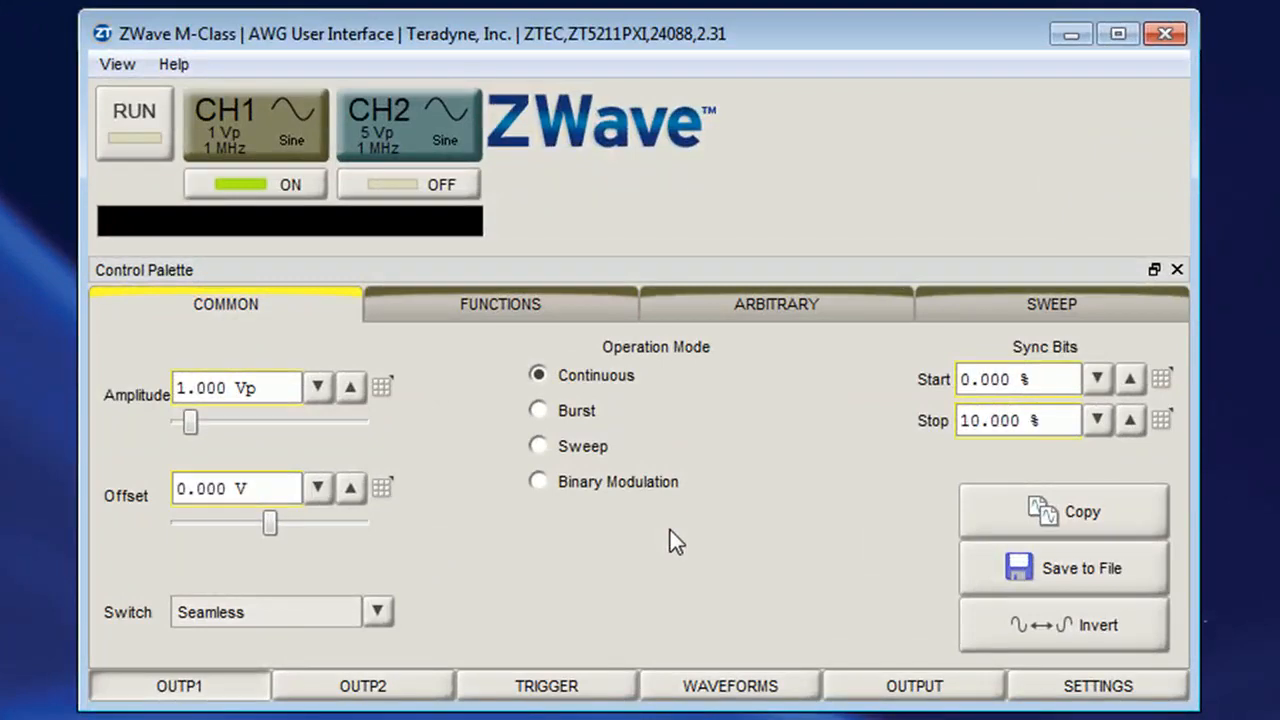
# Open the waveform library, then open the Copy Waveform dialog and review its source options before closing it
pyautogui.click(776, 700)
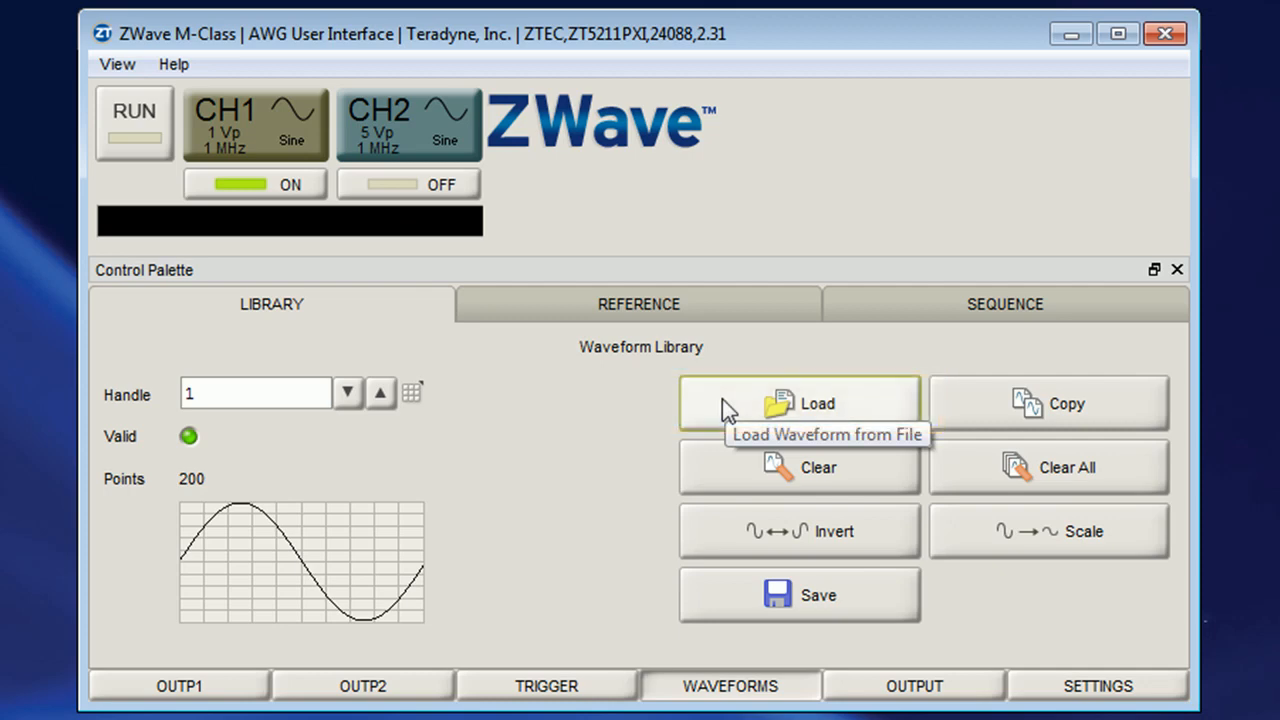
pyautogui.click(975, 403)
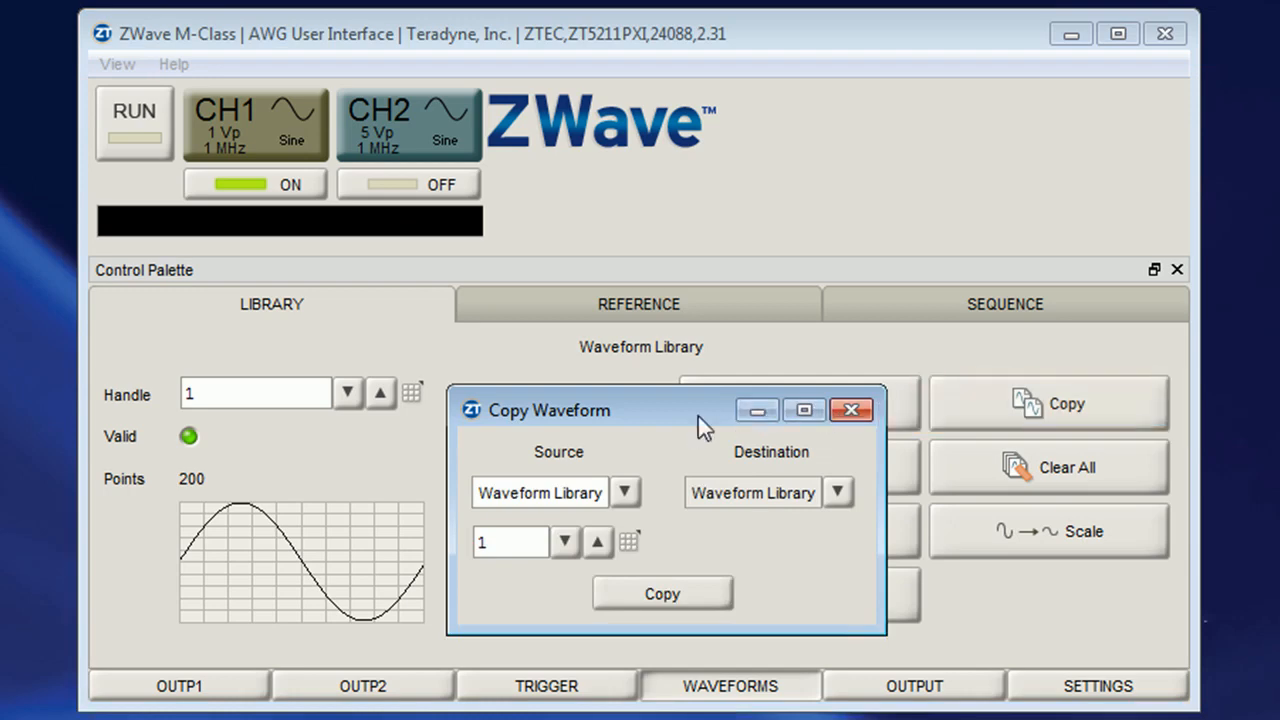
pyautogui.click(625, 492)
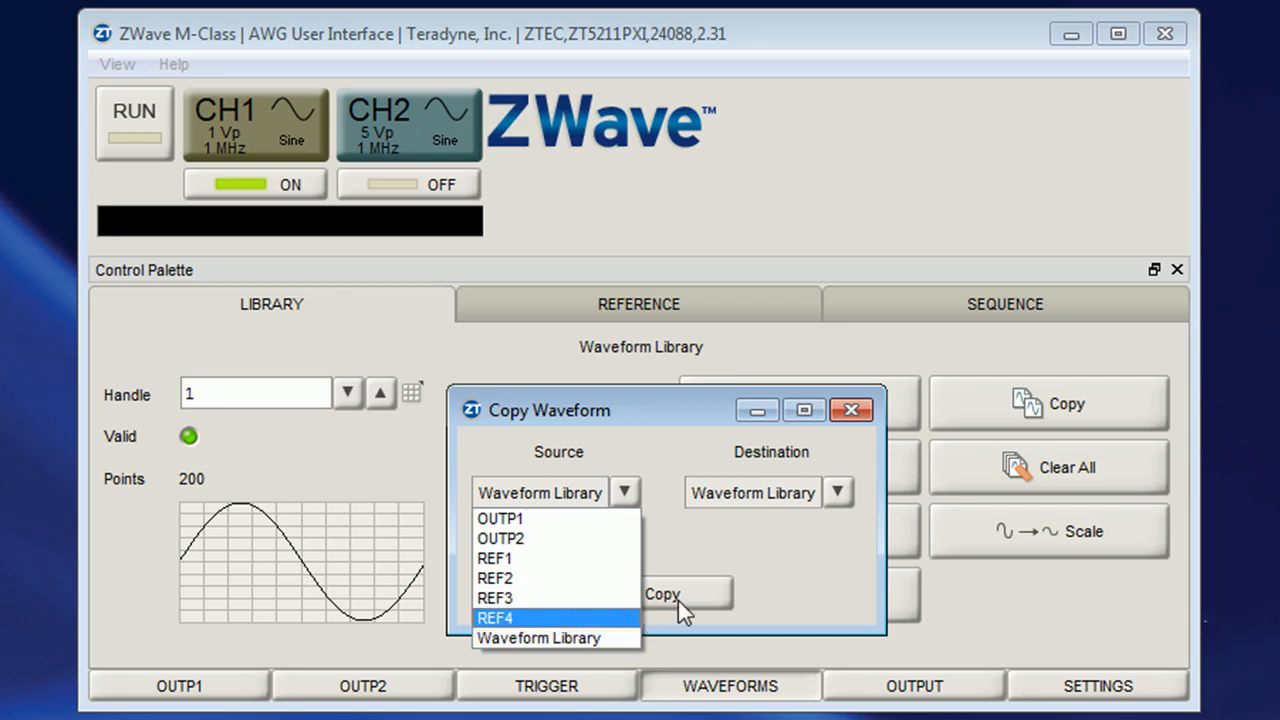
pyautogui.click(800, 556)
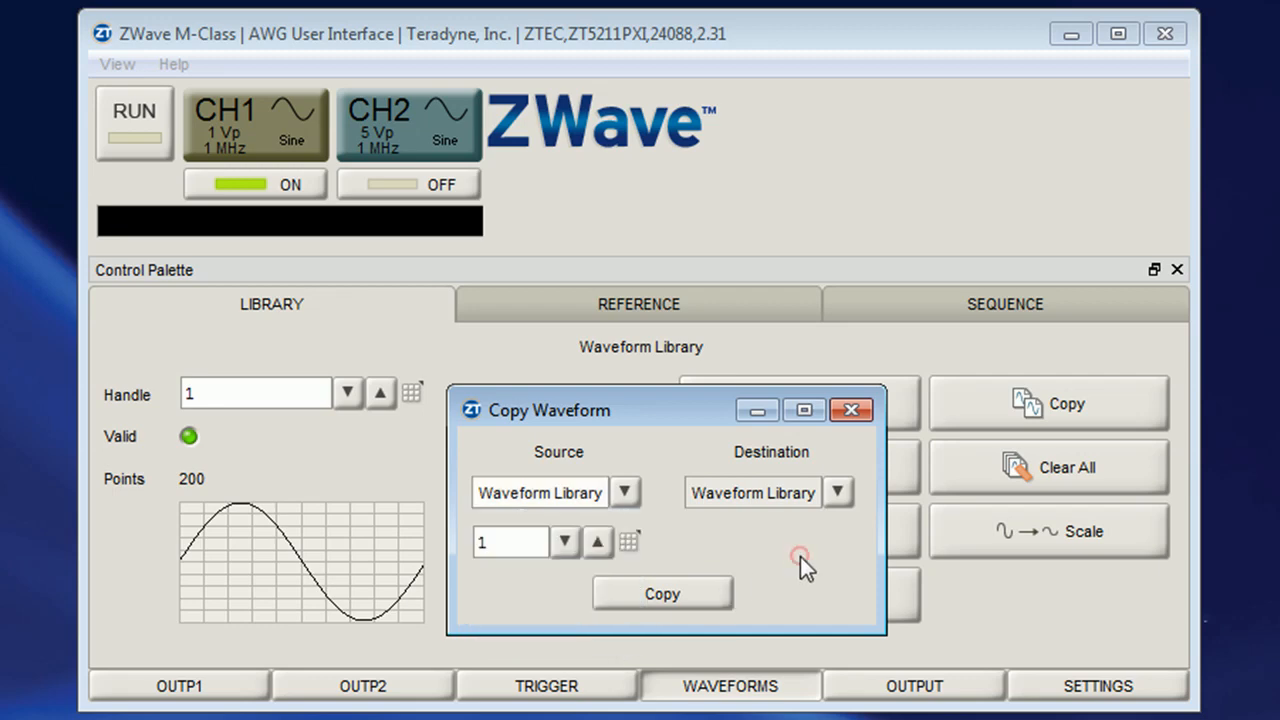
pyautogui.click(853, 409)
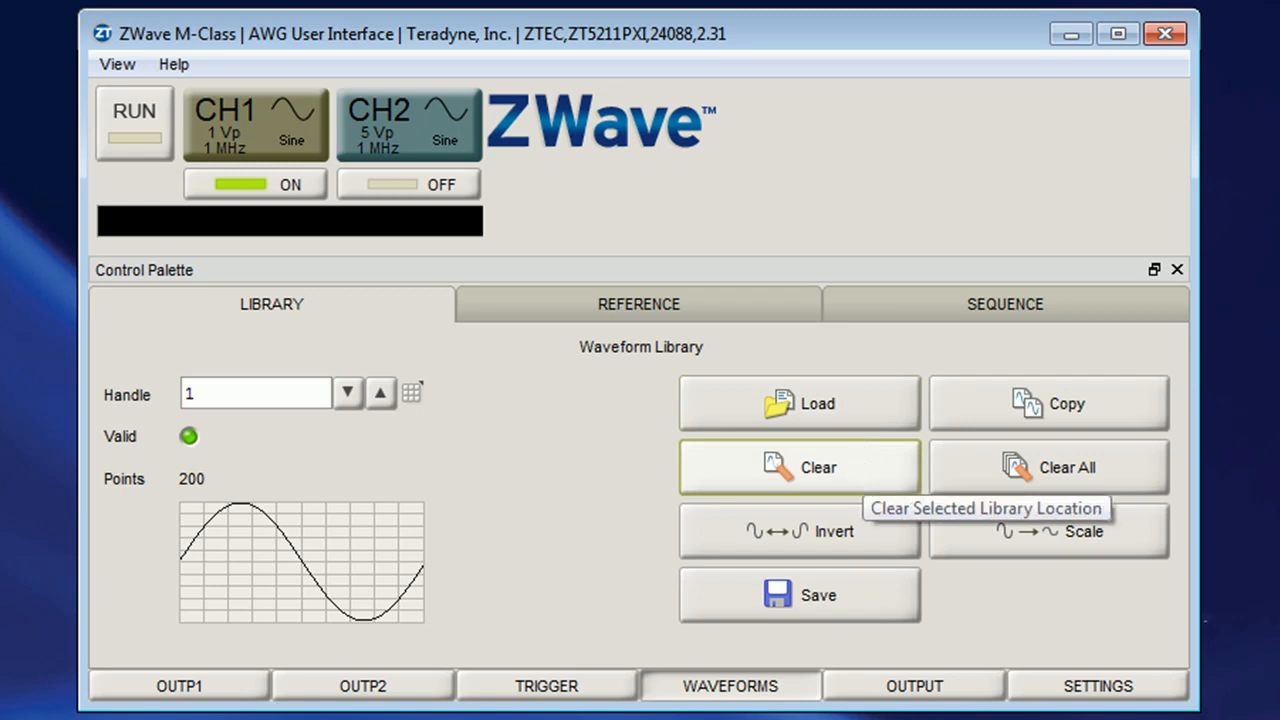
# Clear the entire waveform library
pyautogui.click(860, 477)
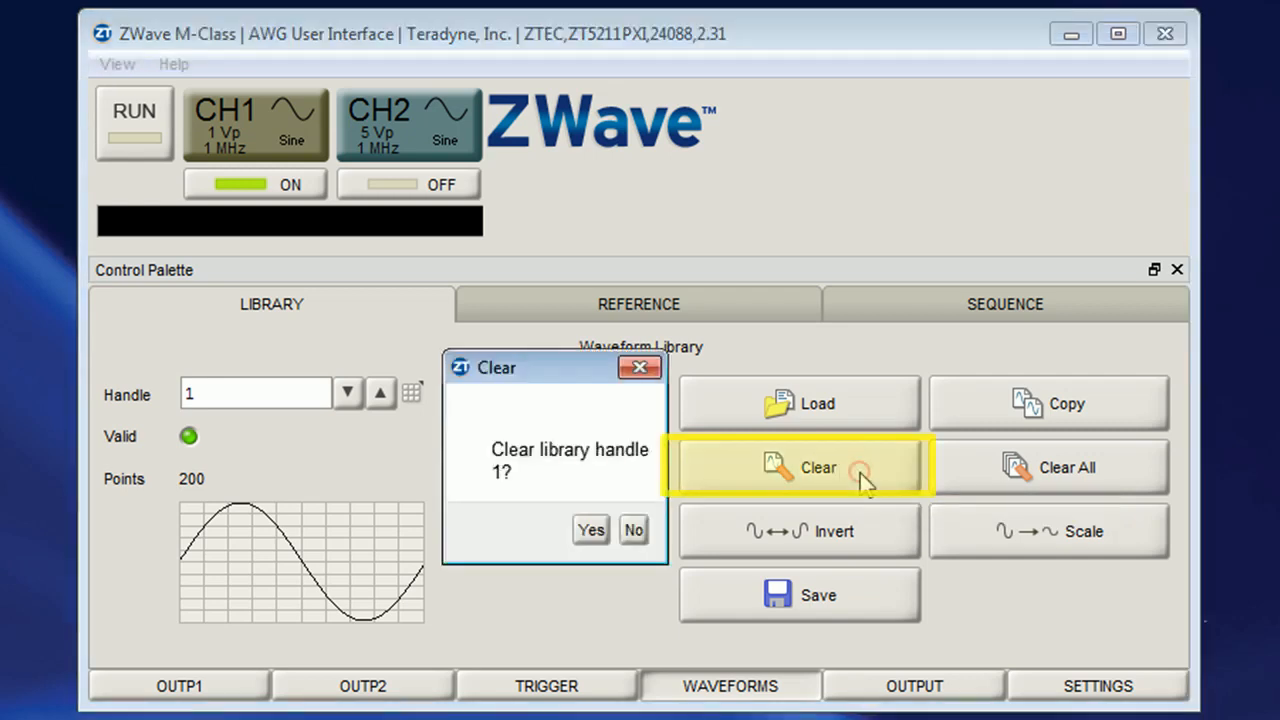
pyautogui.click(644, 533)
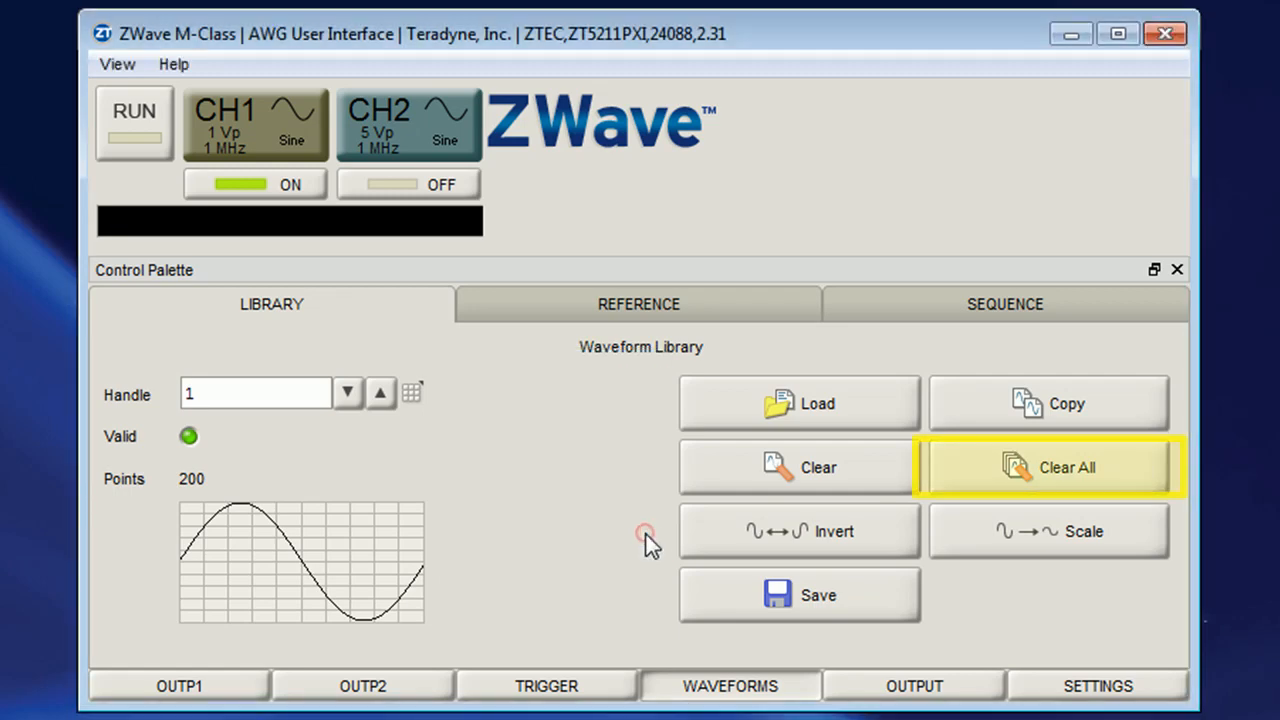
pyautogui.click(1128, 478)
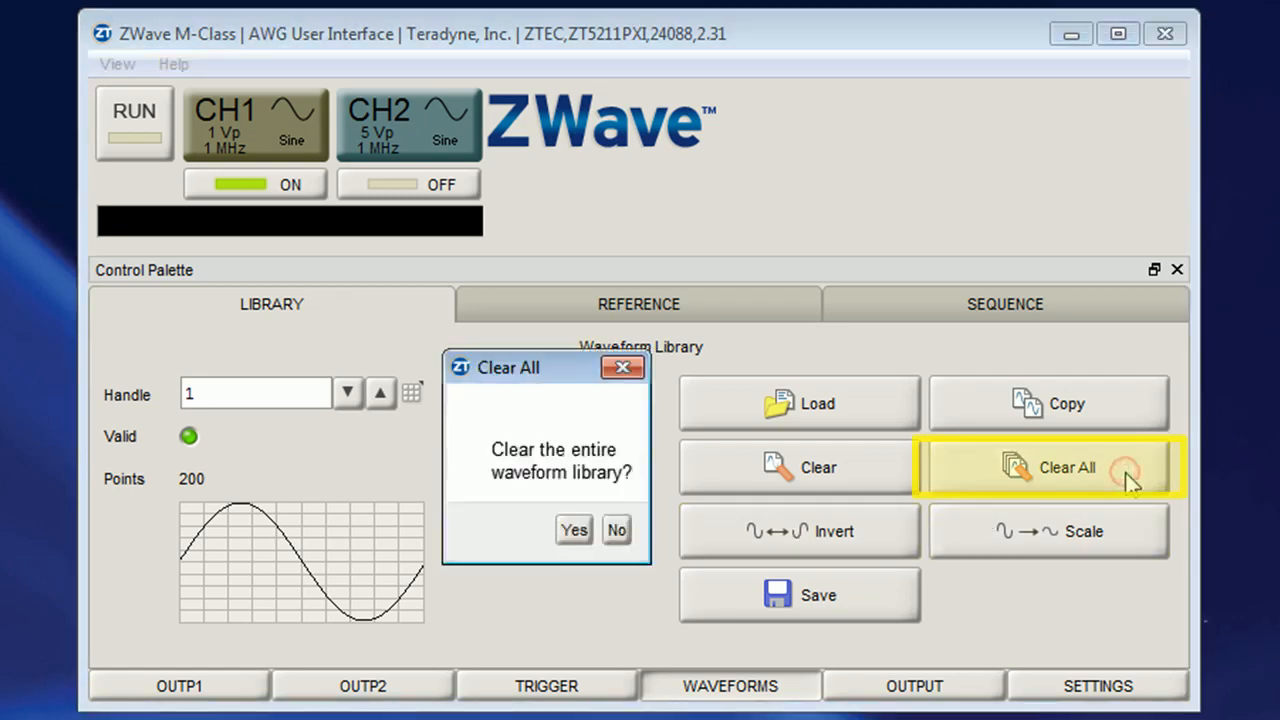
pyautogui.click(573, 530)
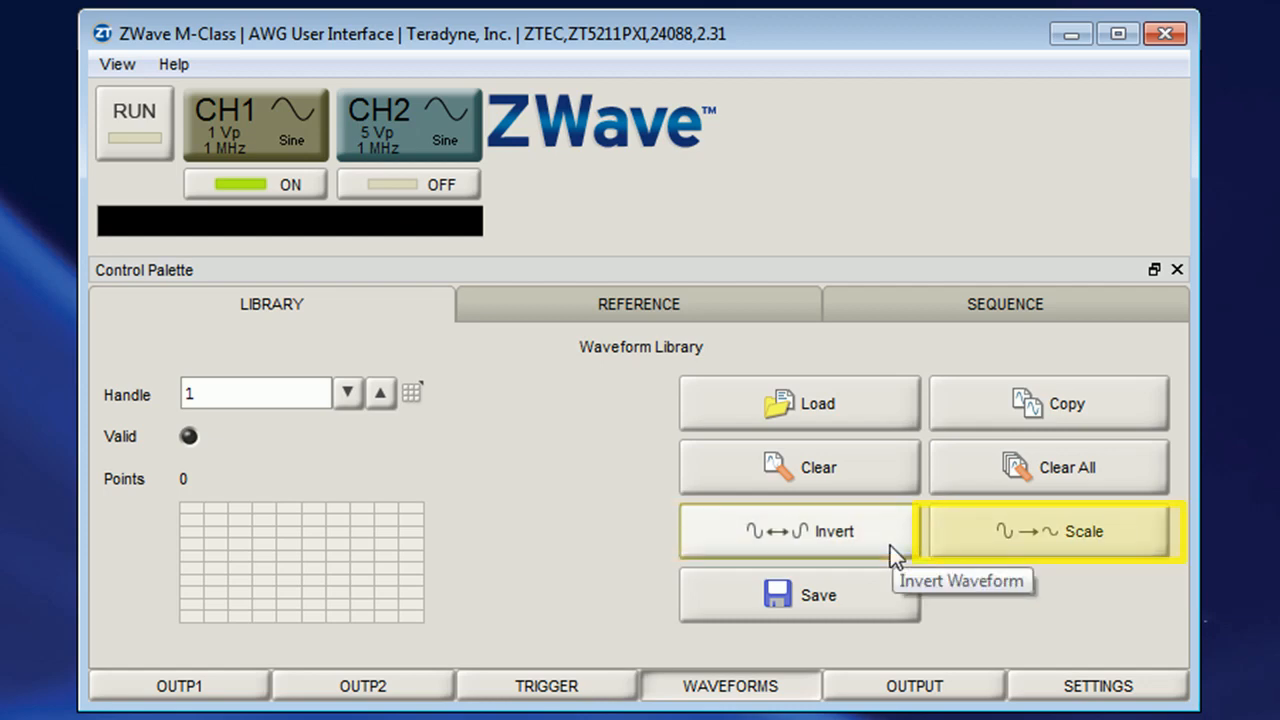
# Open the Scale Waveform dialog and close it, then view the reference channel and sequence pages
pyautogui.click(1076, 543)
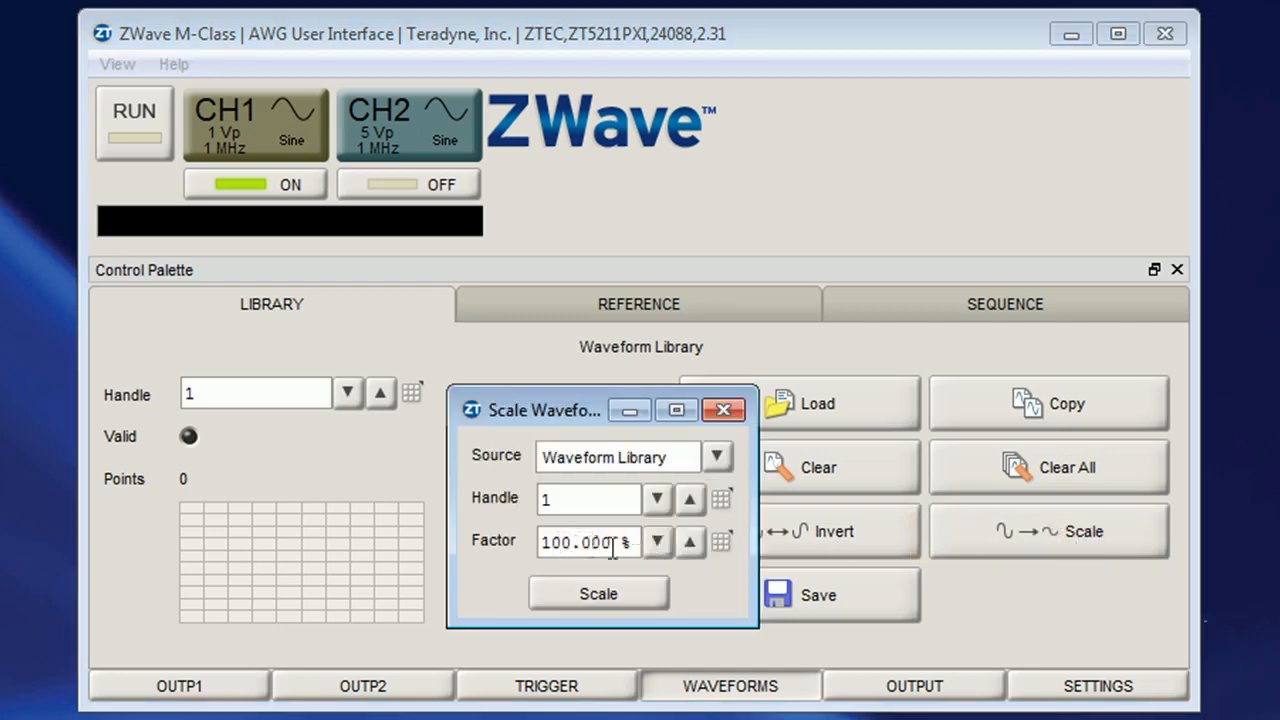
pyautogui.click(724, 410)
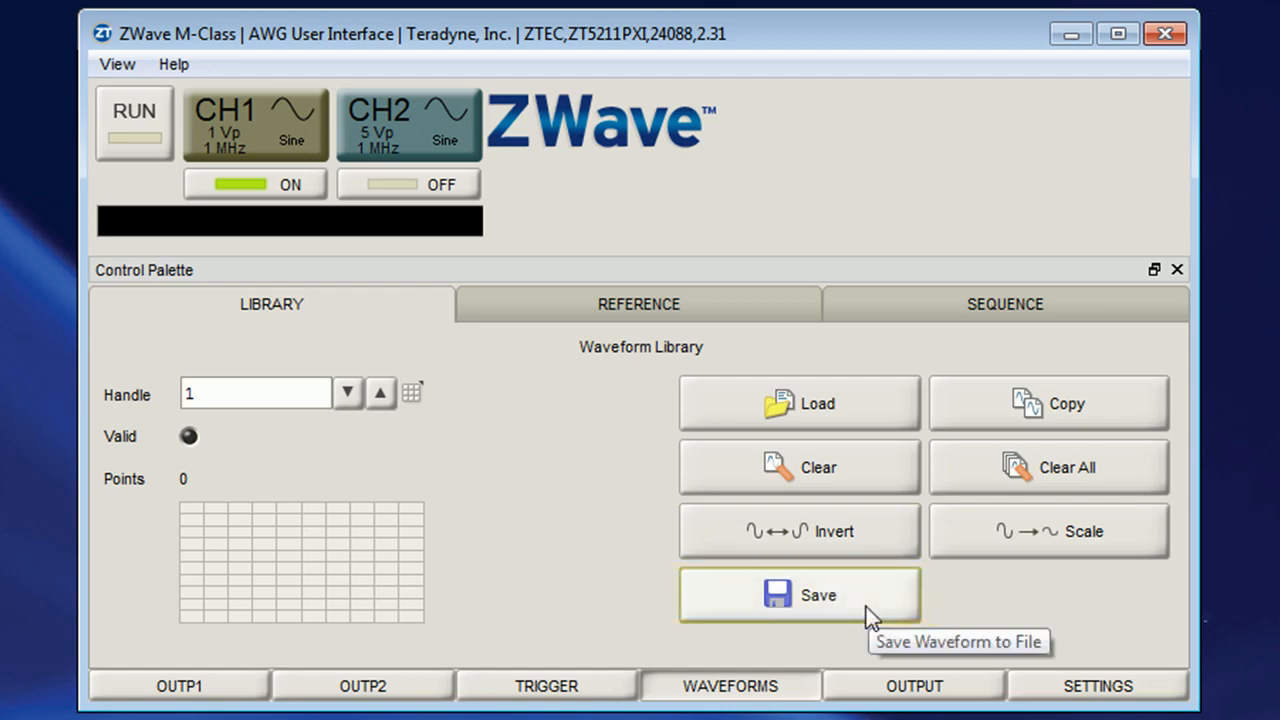
pyautogui.click(775, 310)
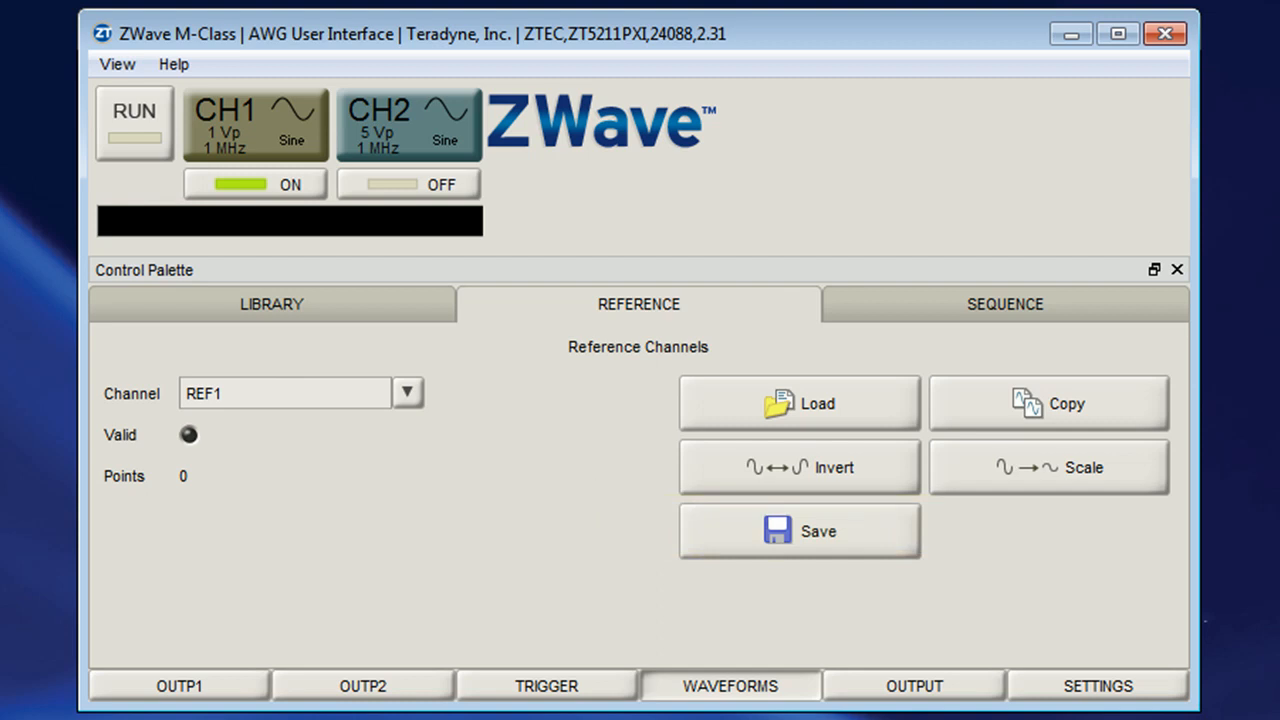
pyautogui.click(920, 318)
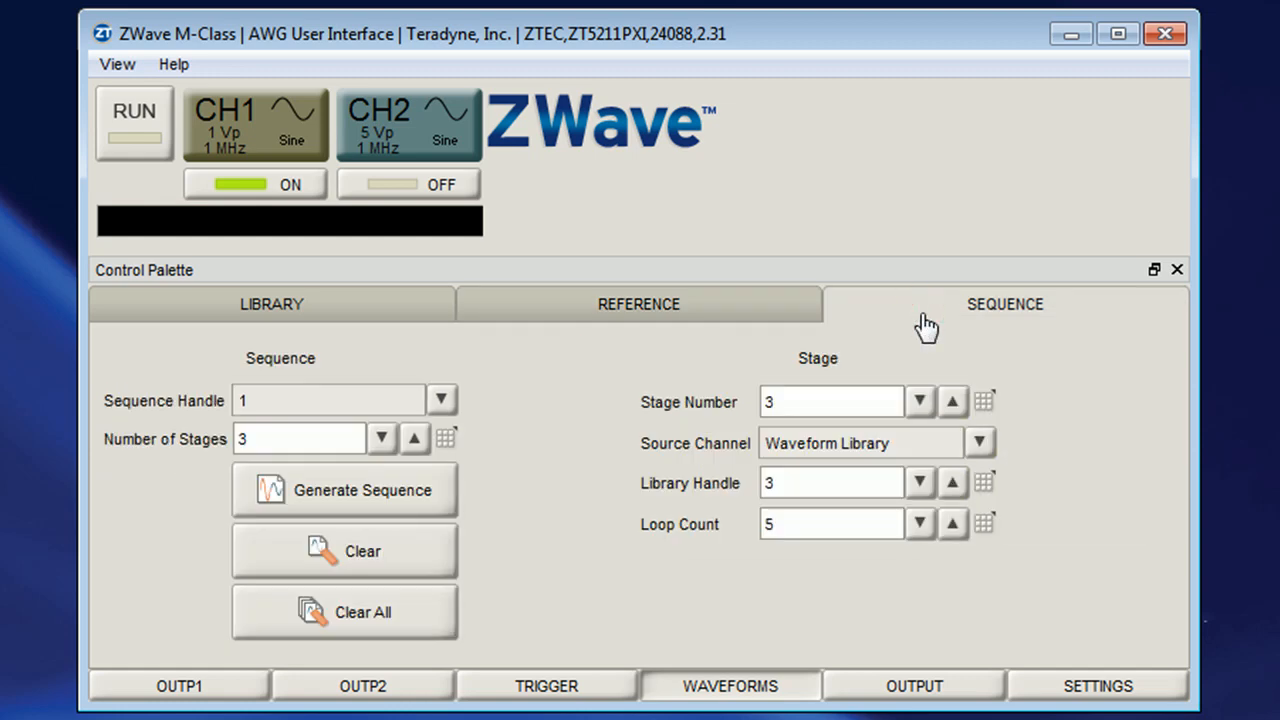
# Examine the sequence handle and source channel options and the Generate Sequence dialog, closing it without generating
pyautogui.click(441, 399)
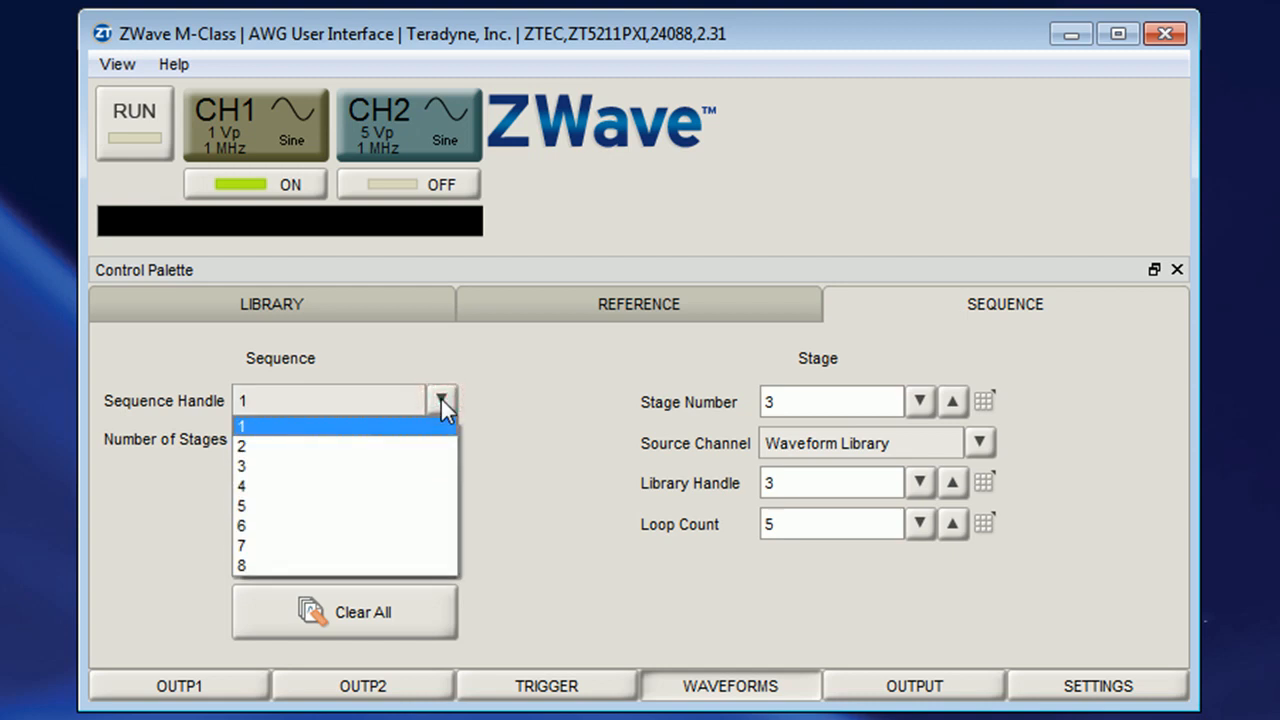
pyautogui.click(441, 399)
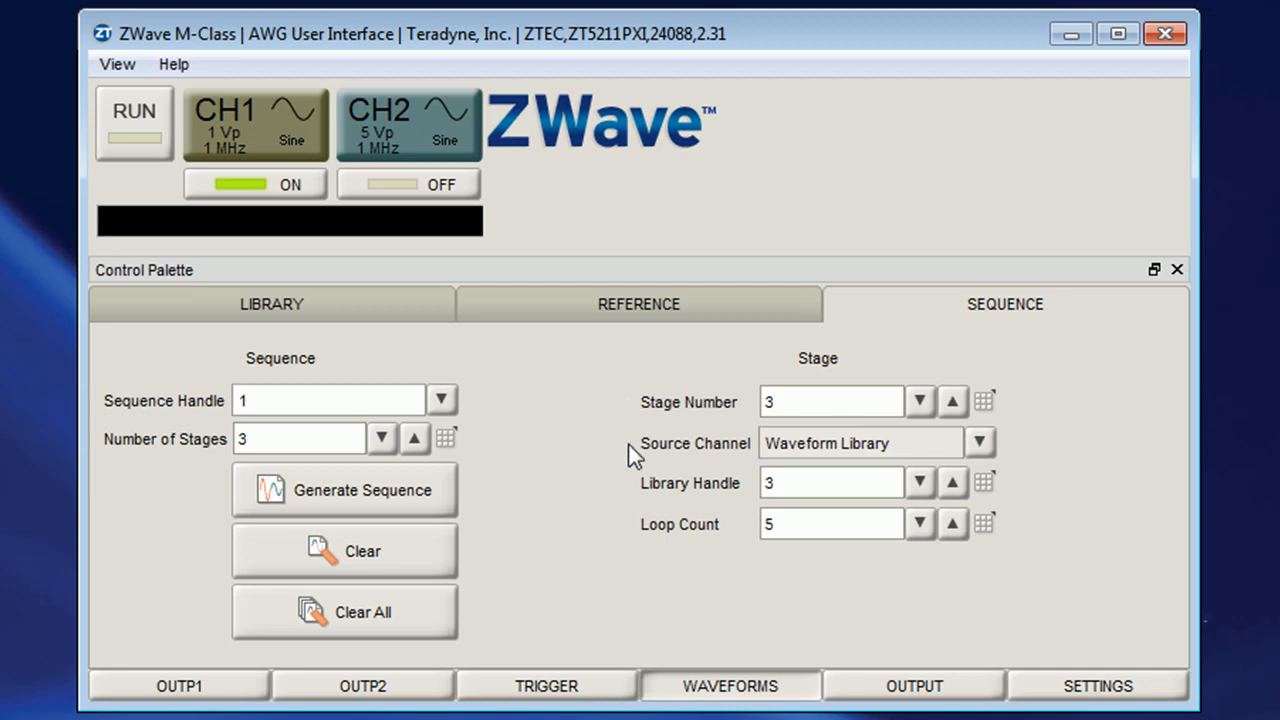
pyautogui.click(980, 443)
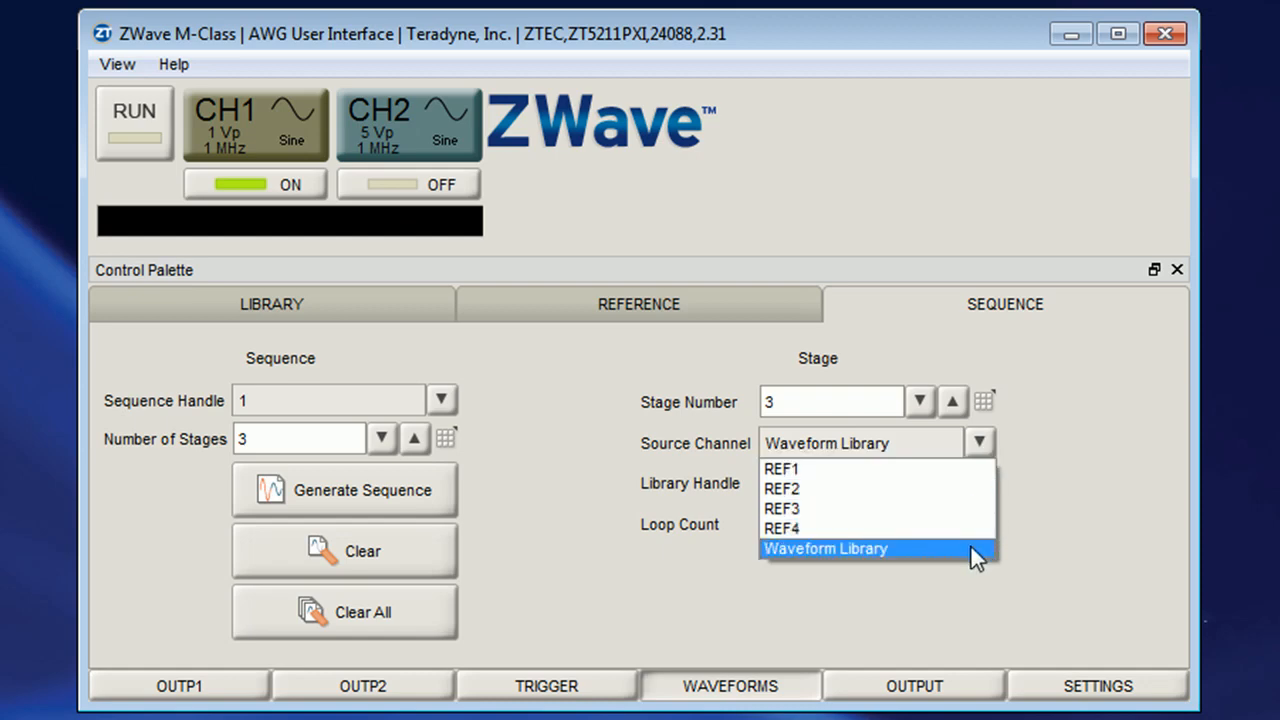
pyautogui.click(1074, 451)
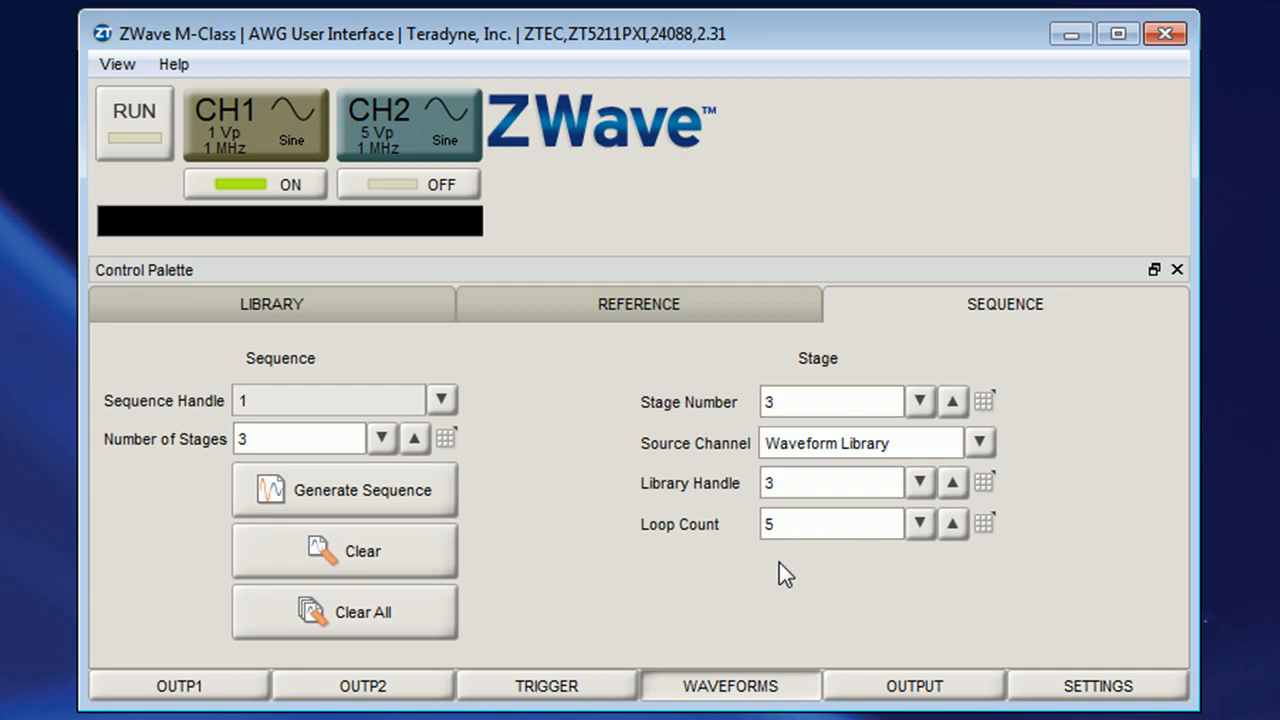
pyautogui.click(425, 503)
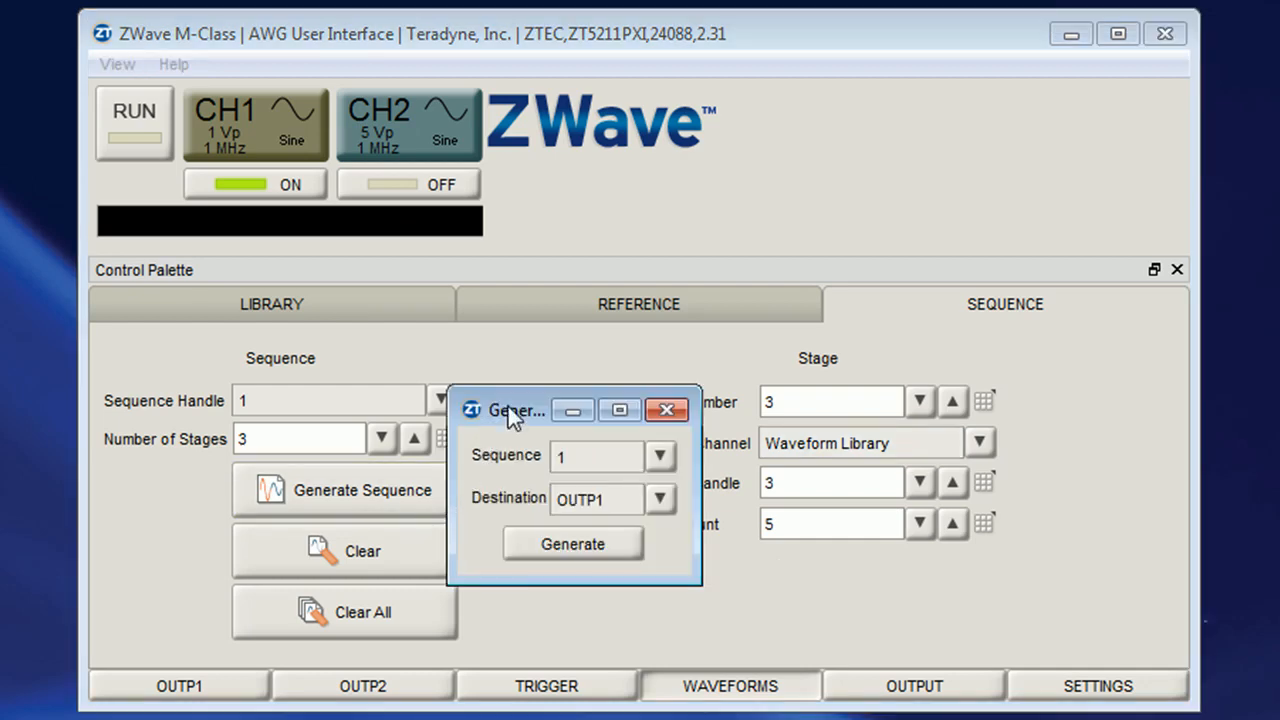
pyautogui.click(658, 500)
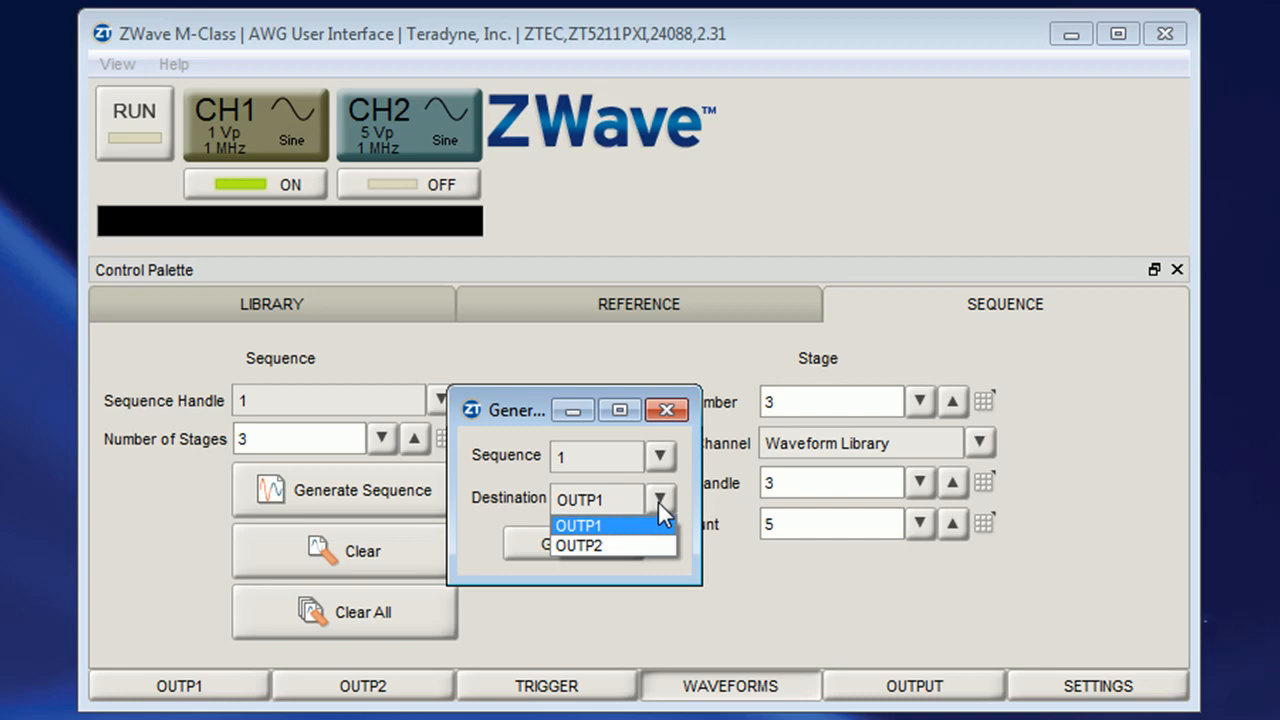
pyautogui.click(658, 500)
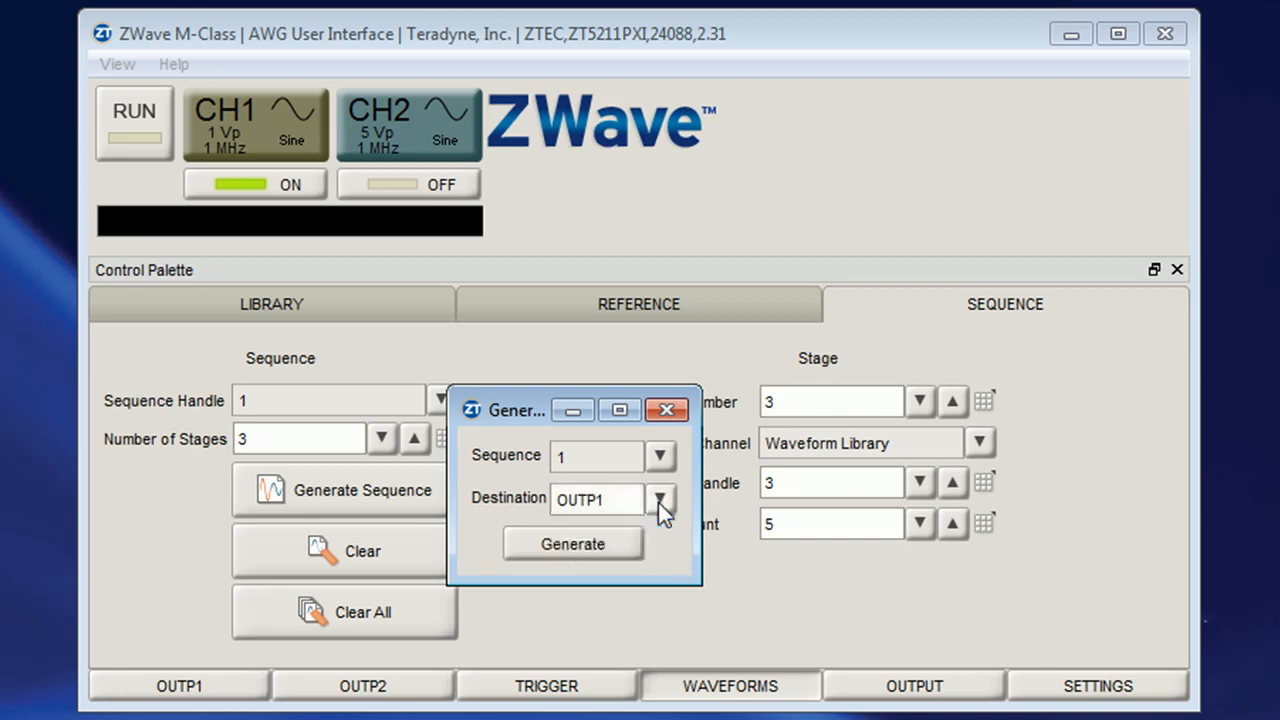
pyautogui.click(673, 411)
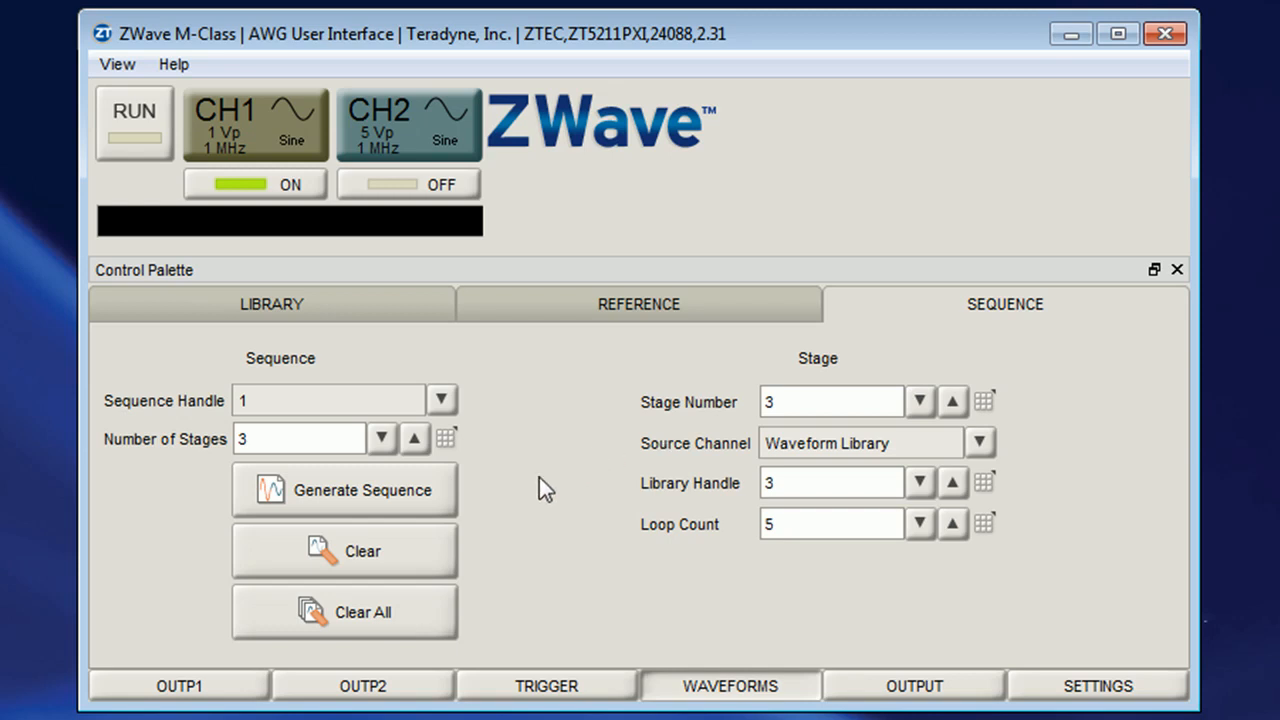
# Set output 1's arbitrary output mode to Sequence
pyautogui.click(214, 690)
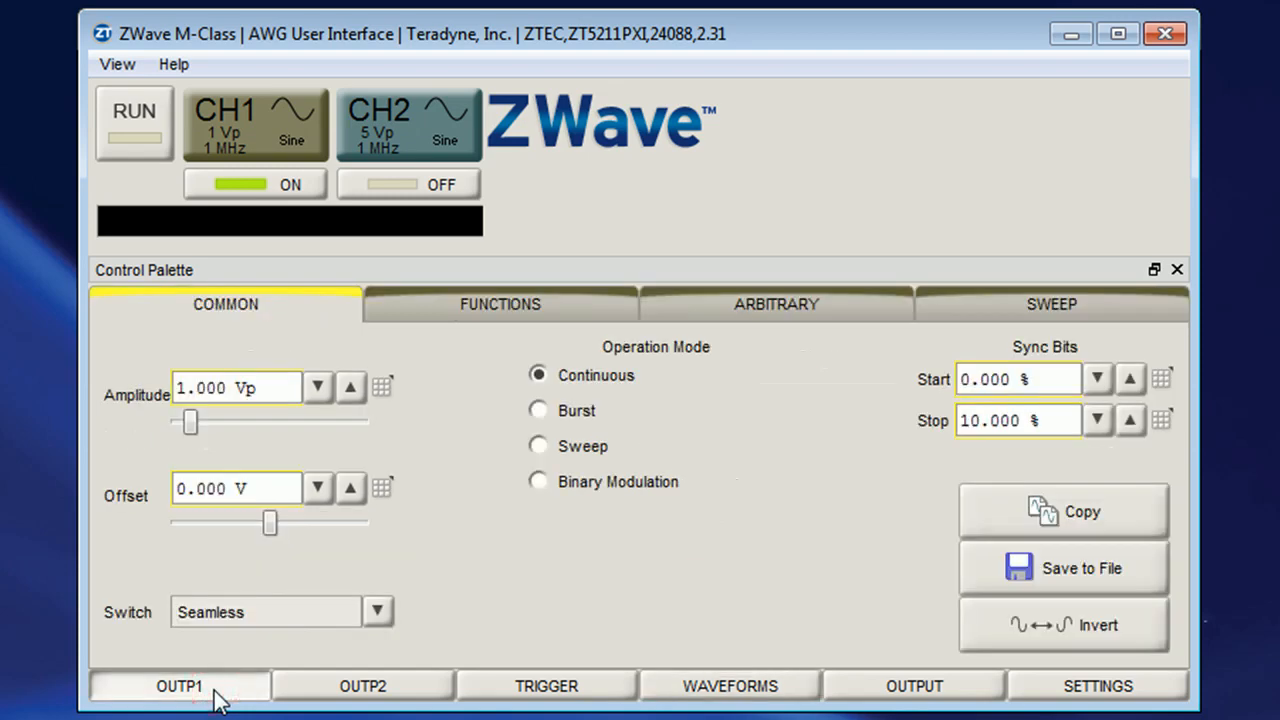
pyautogui.click(776, 308)
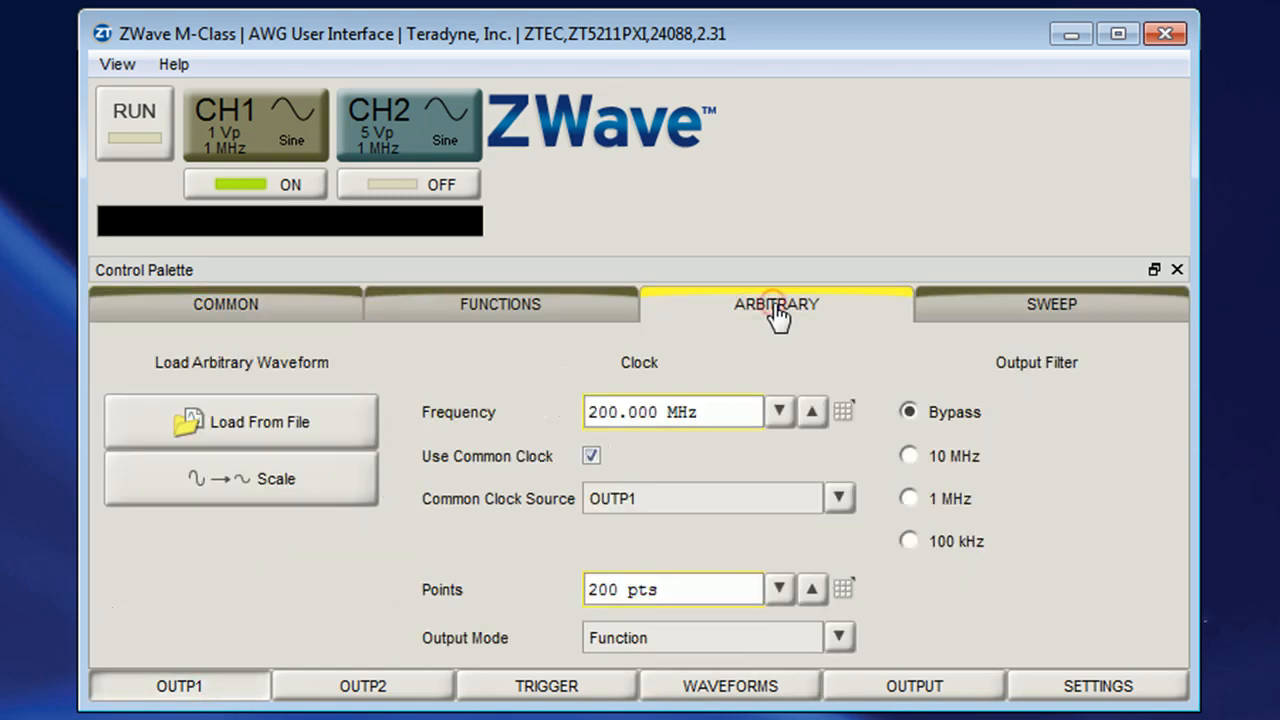
pyautogui.click(840, 636)
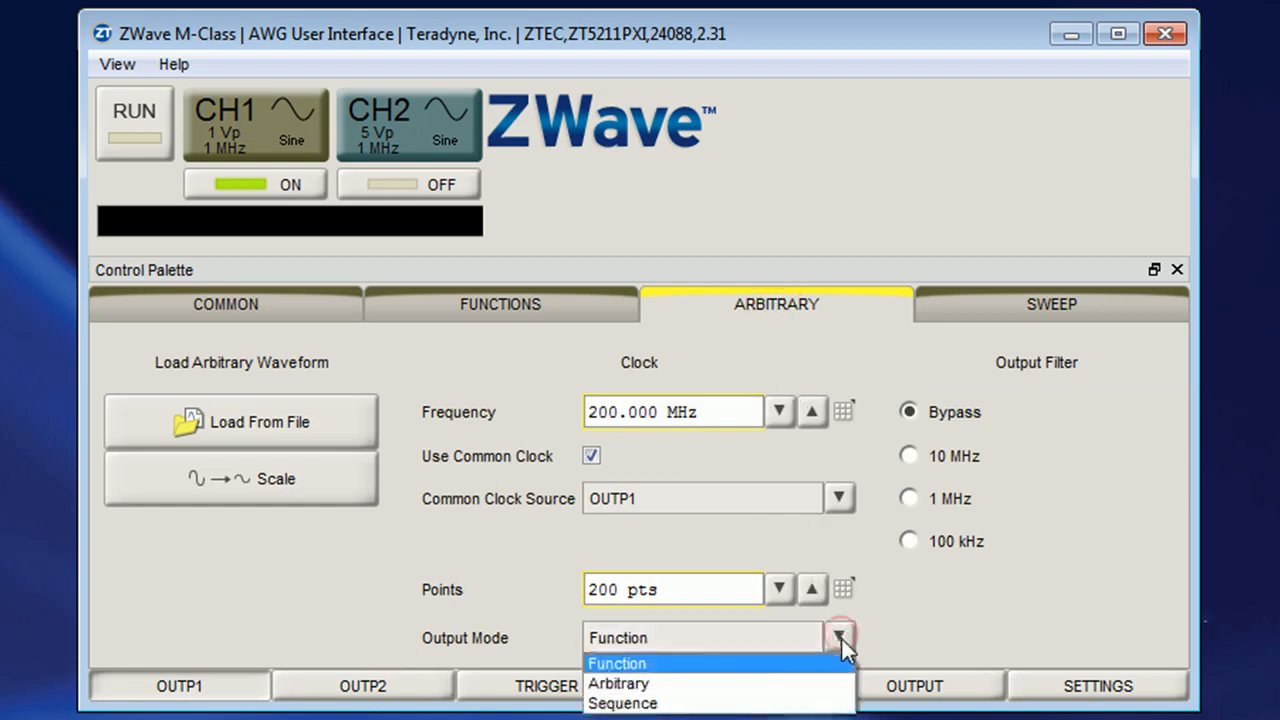
pyautogui.click(833, 702)
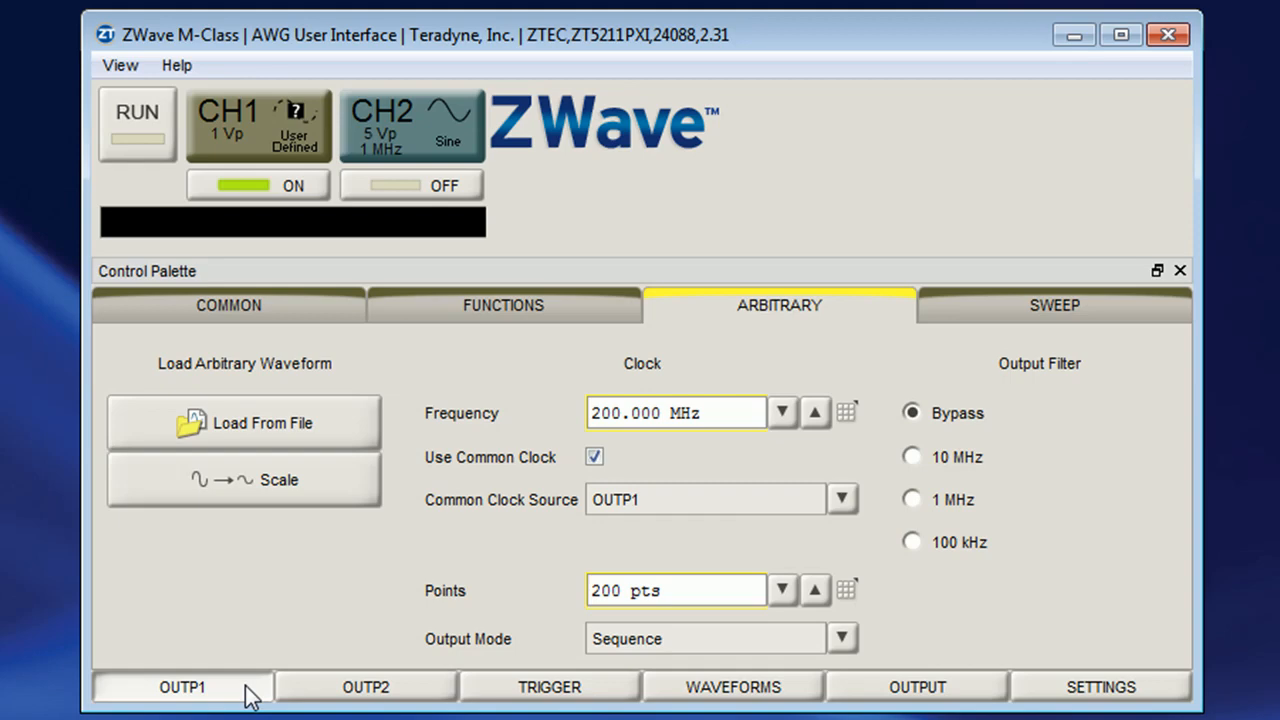
# Select the Sine function for output 1
pyautogui.click(428, 316)
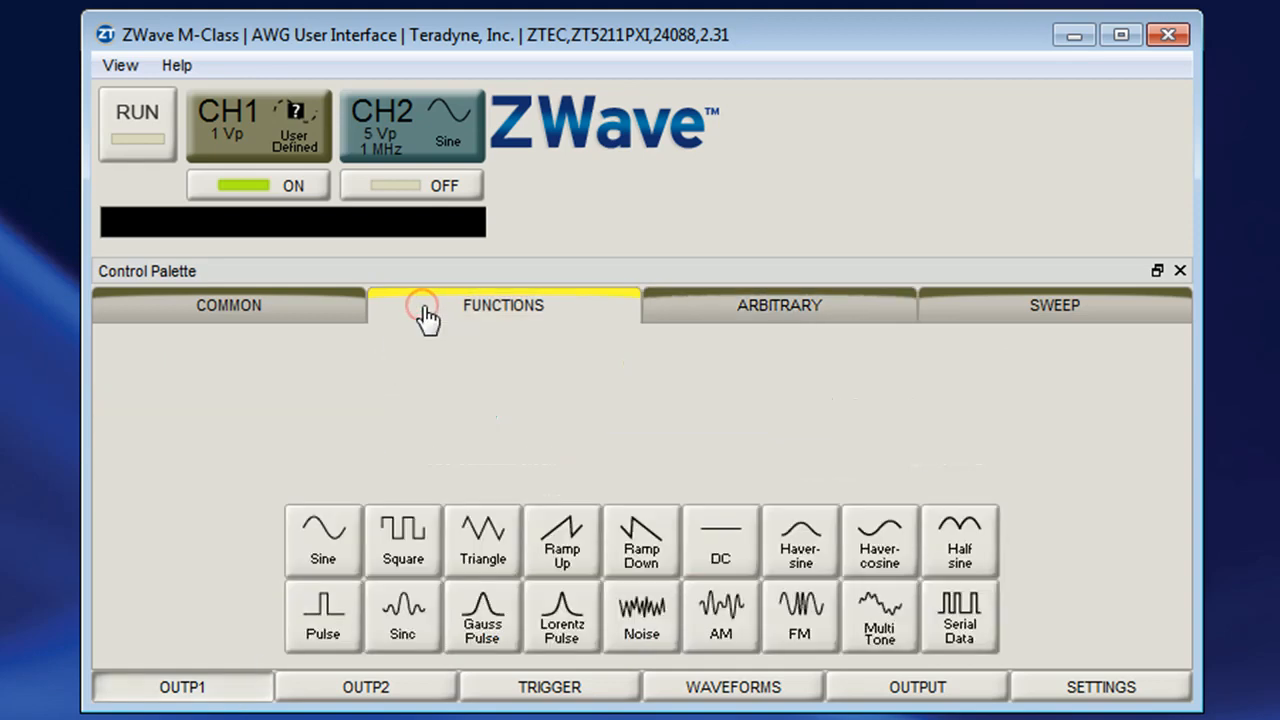
pyautogui.click(322, 558)
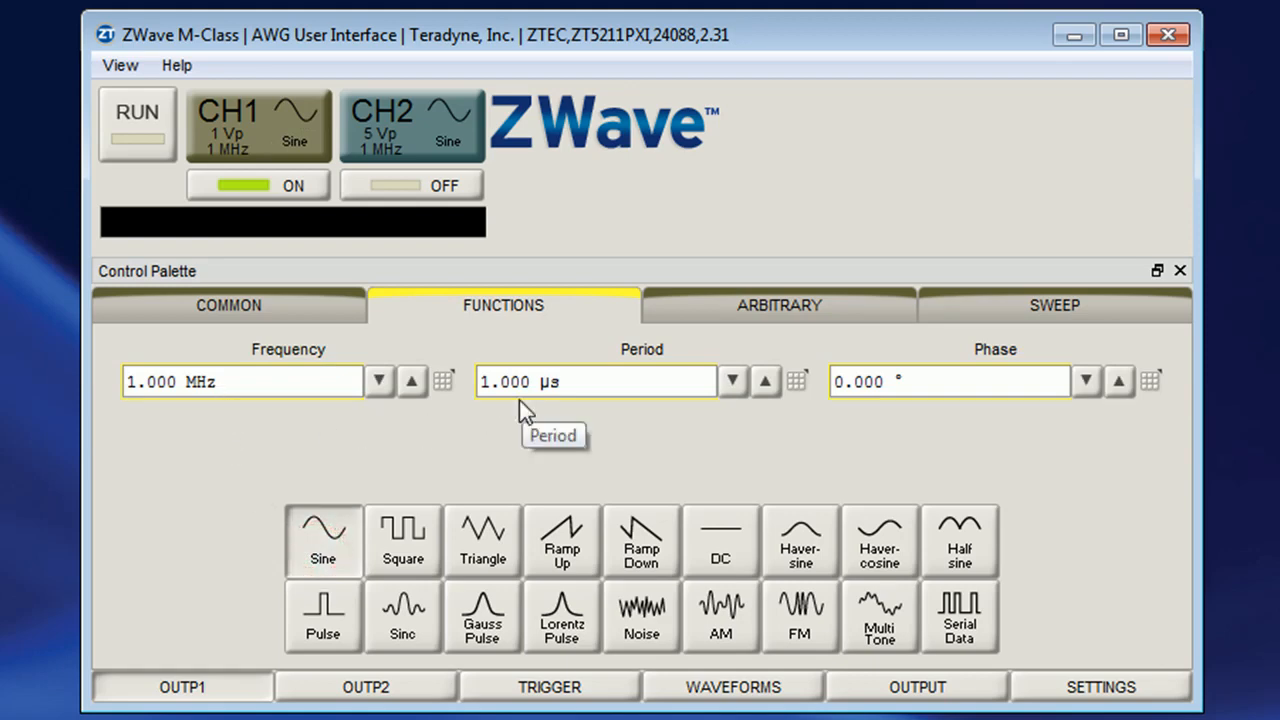
# Copy output 1's waveform into the waveform library at handle 1 and return to the output 1 settings
pyautogui.click(788, 697)
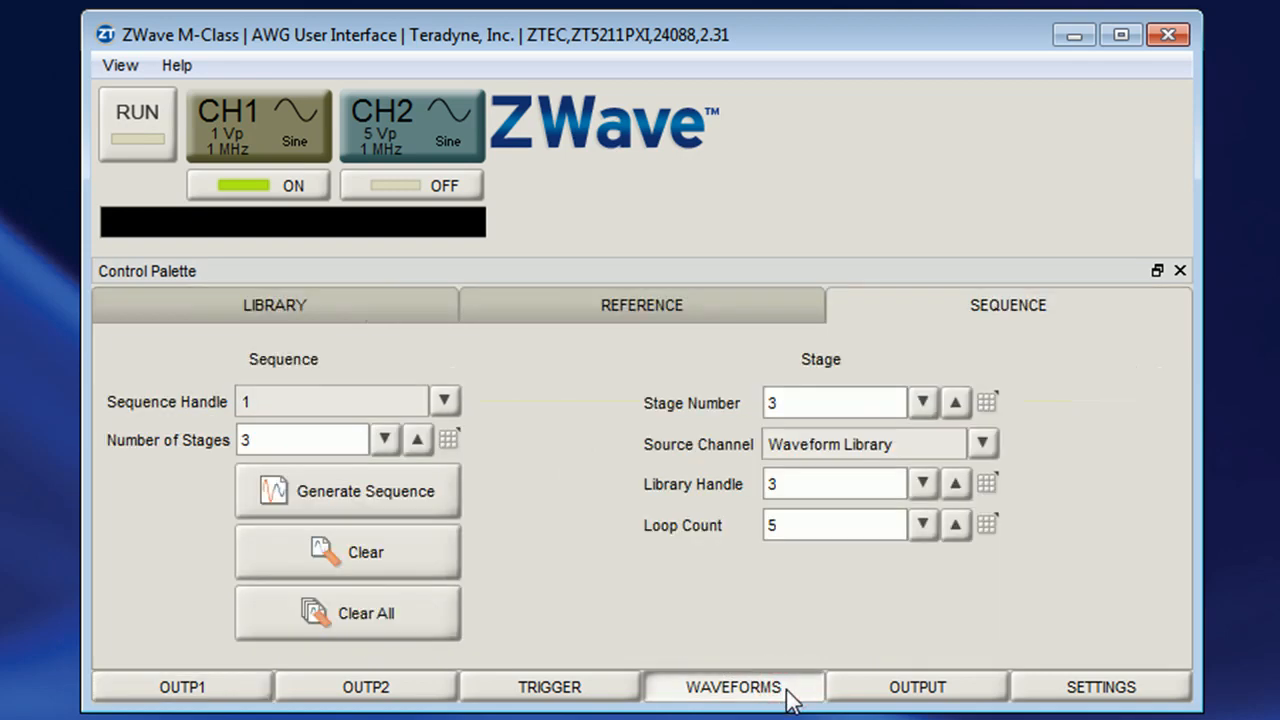
pyautogui.click(377, 323)
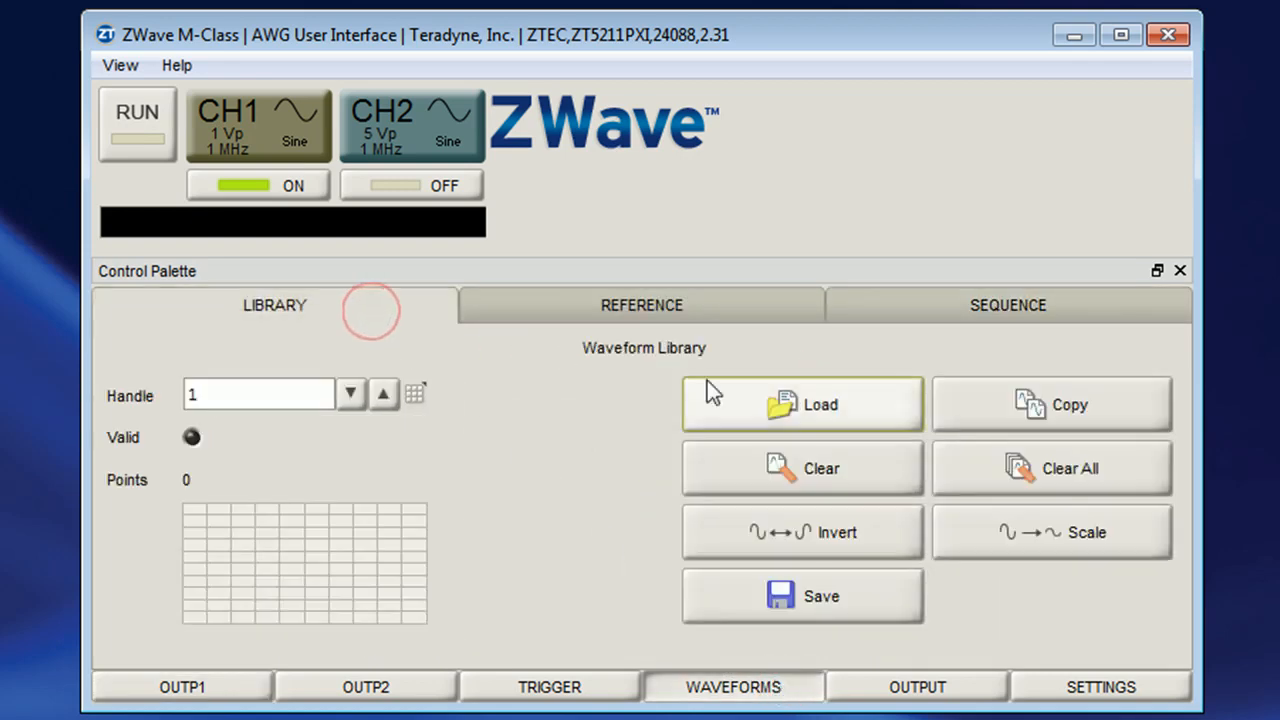
pyautogui.click(1130, 410)
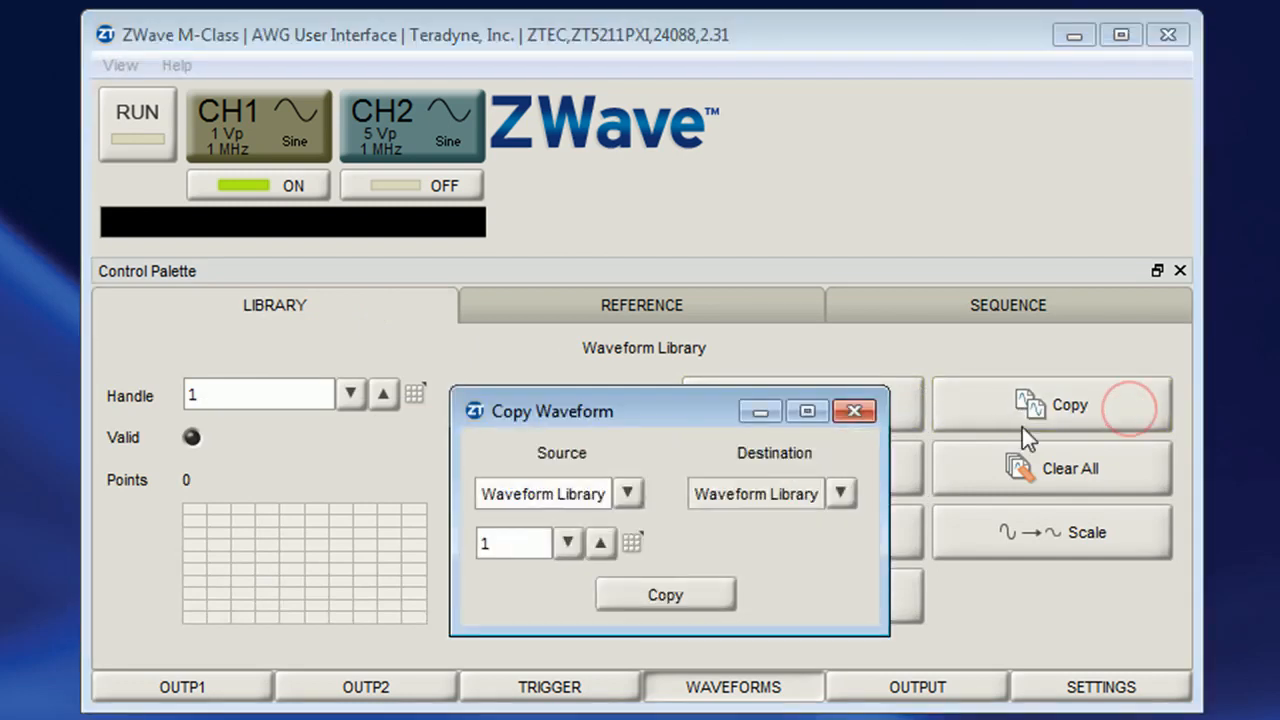
pyautogui.click(628, 493)
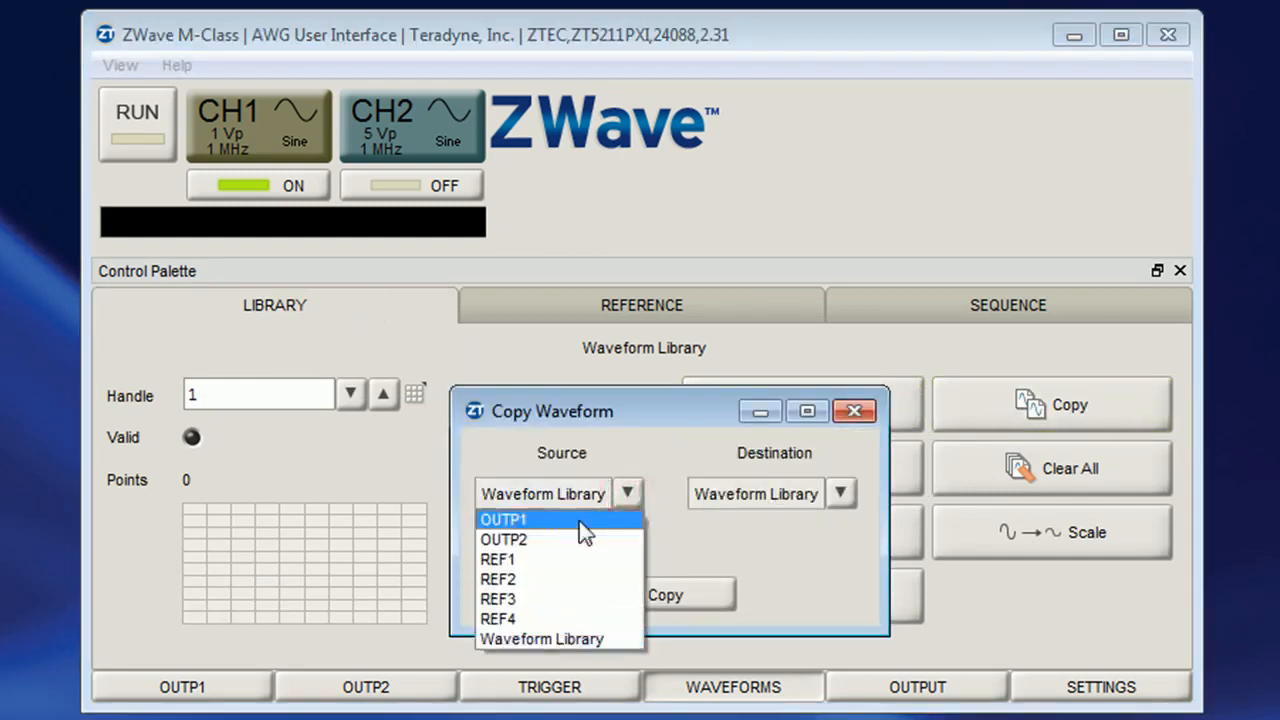
pyautogui.click(579, 521)
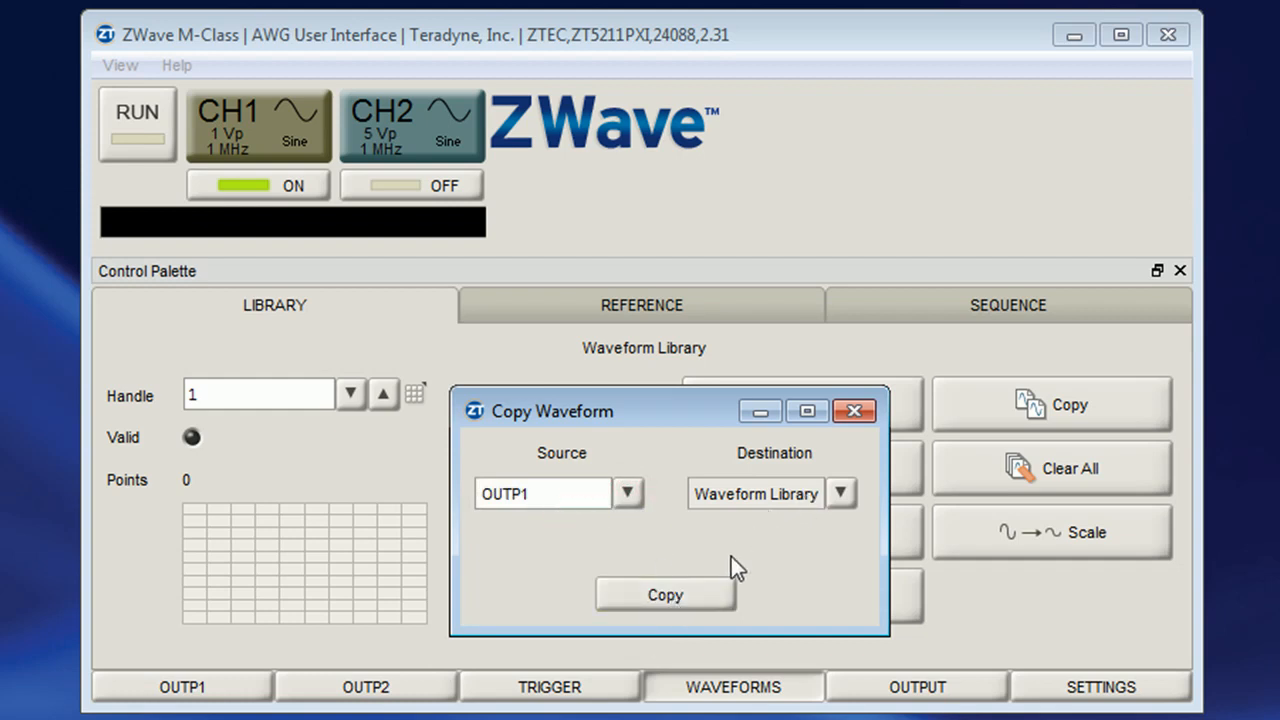
pyautogui.click(705, 600)
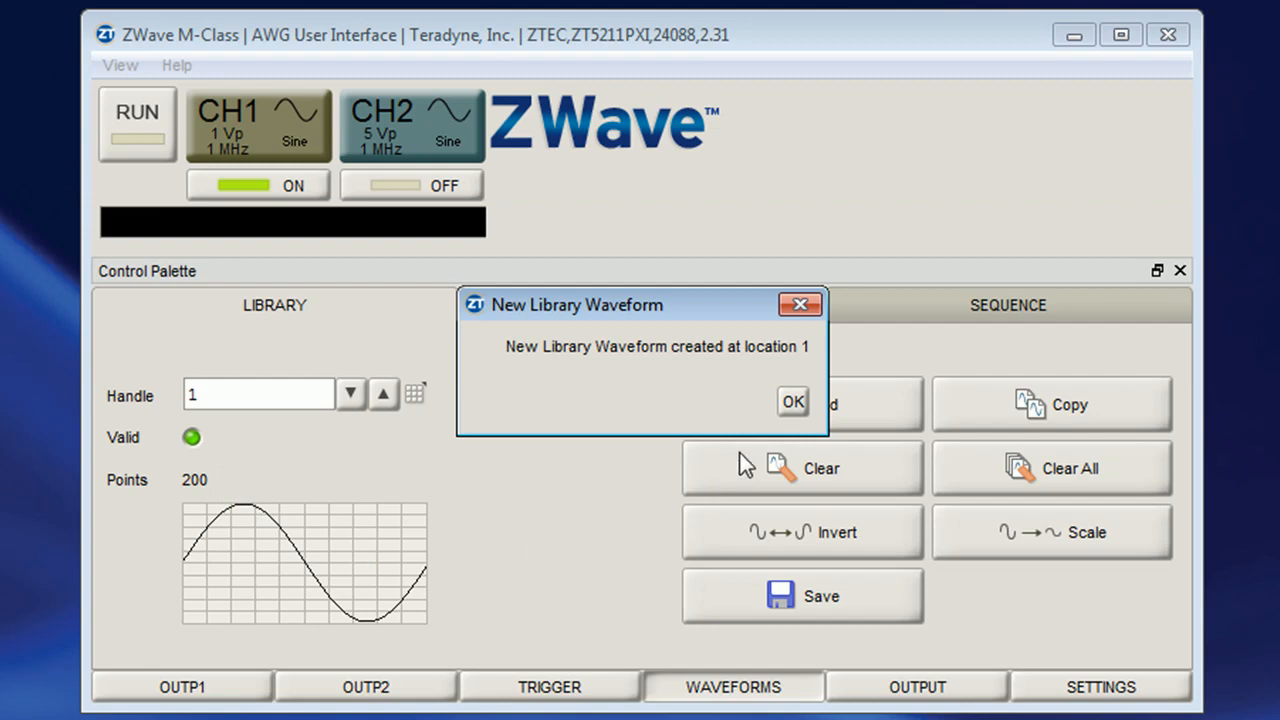
pyautogui.click(790, 405)
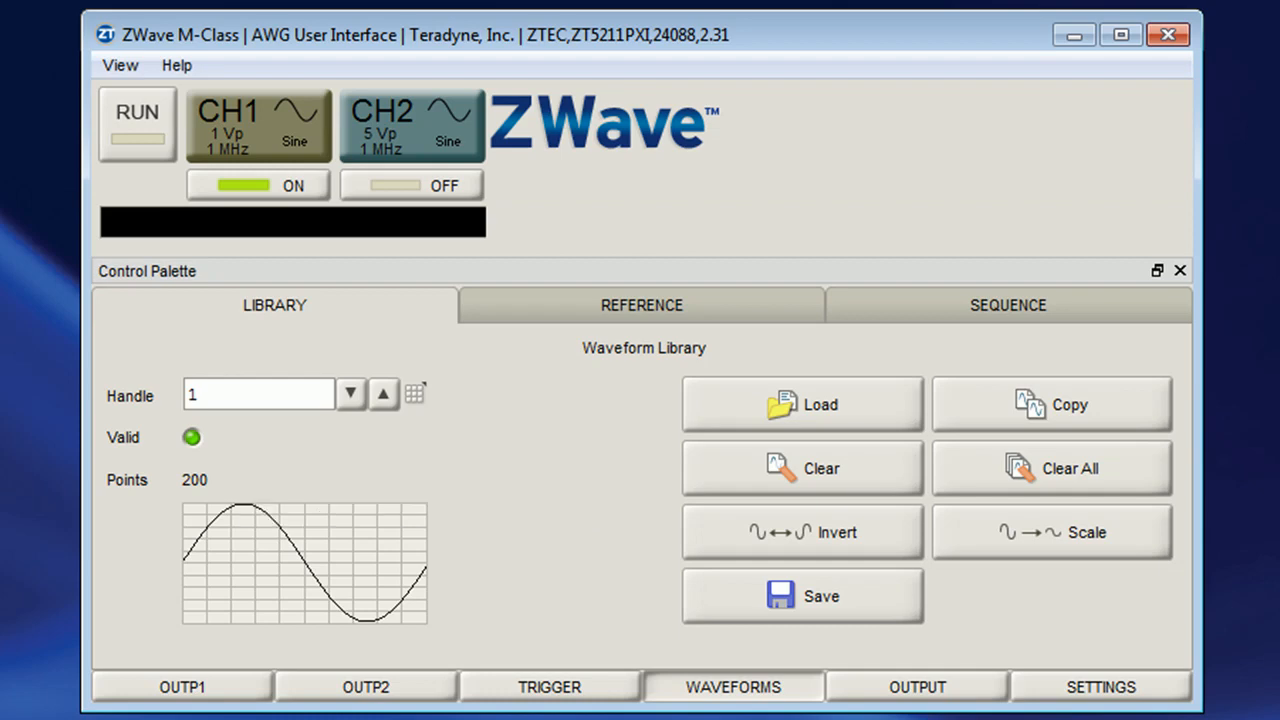
pyautogui.click(228, 700)
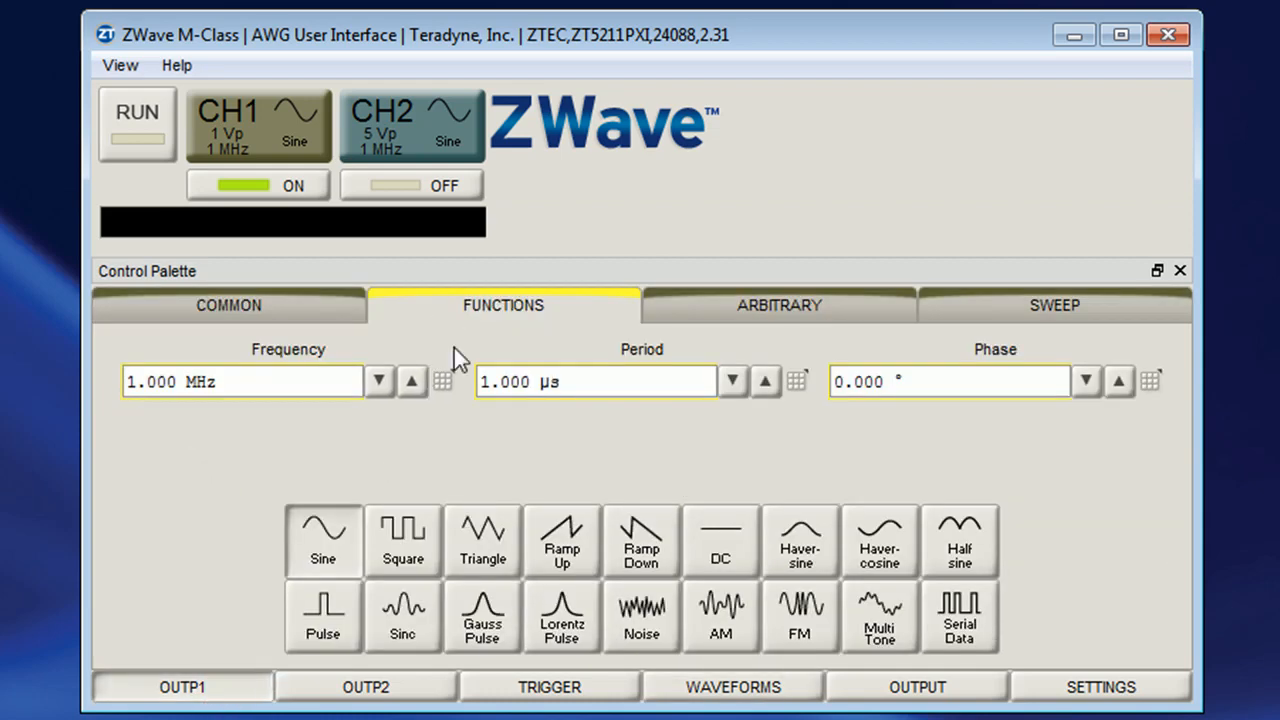
# Select the Triangle function for output 1 and copy OUTP1's waveform into the waveform library
pyautogui.click(478, 556)
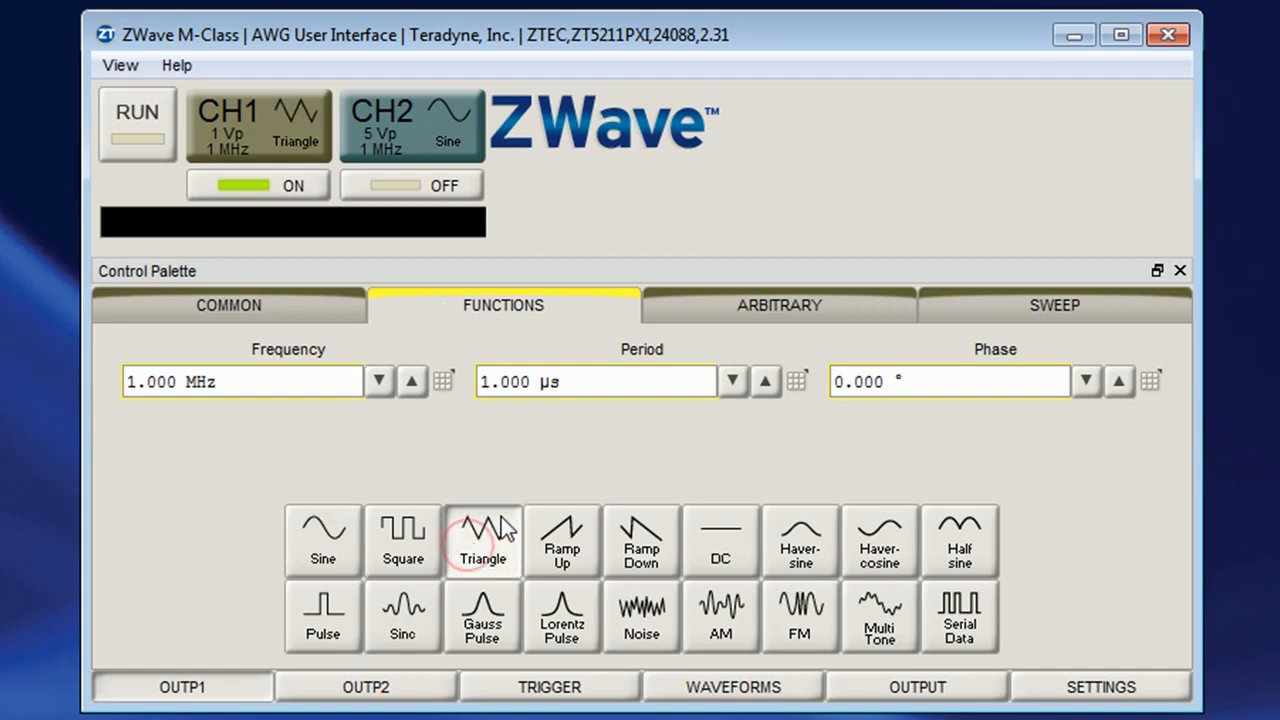
pyautogui.click(733, 690)
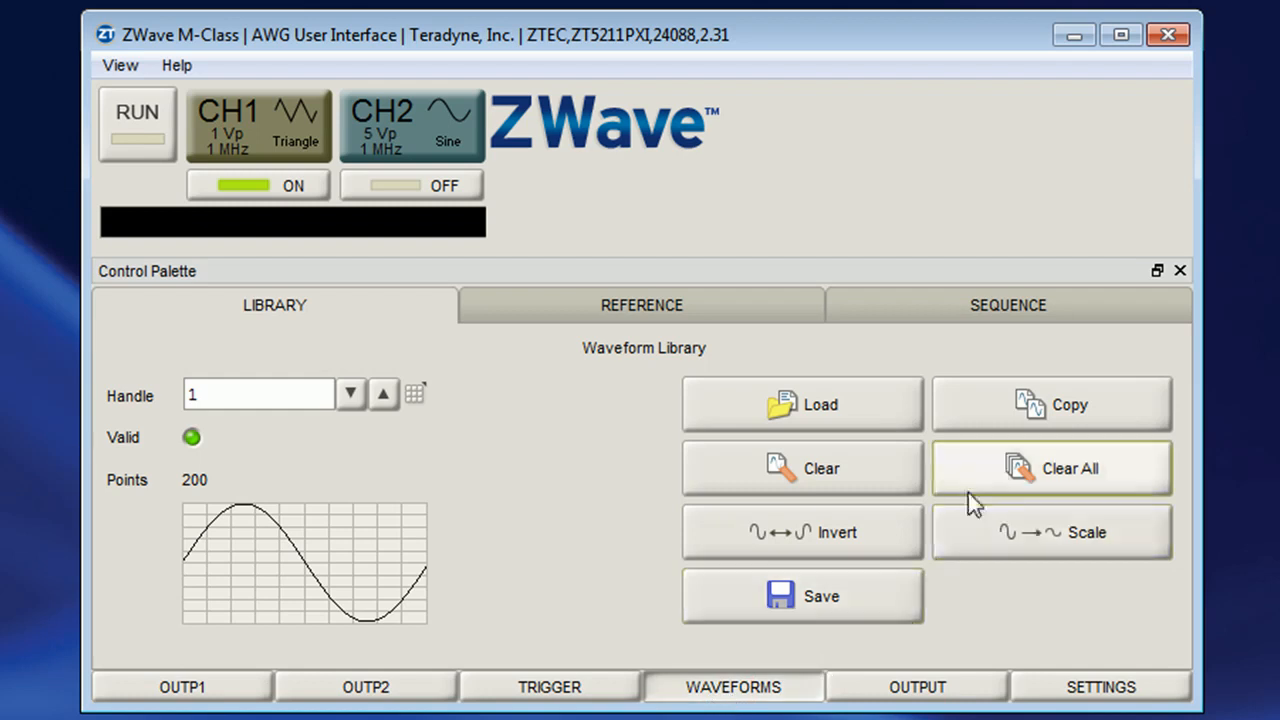
pyautogui.click(1005, 421)
pyautogui.click(628, 494)
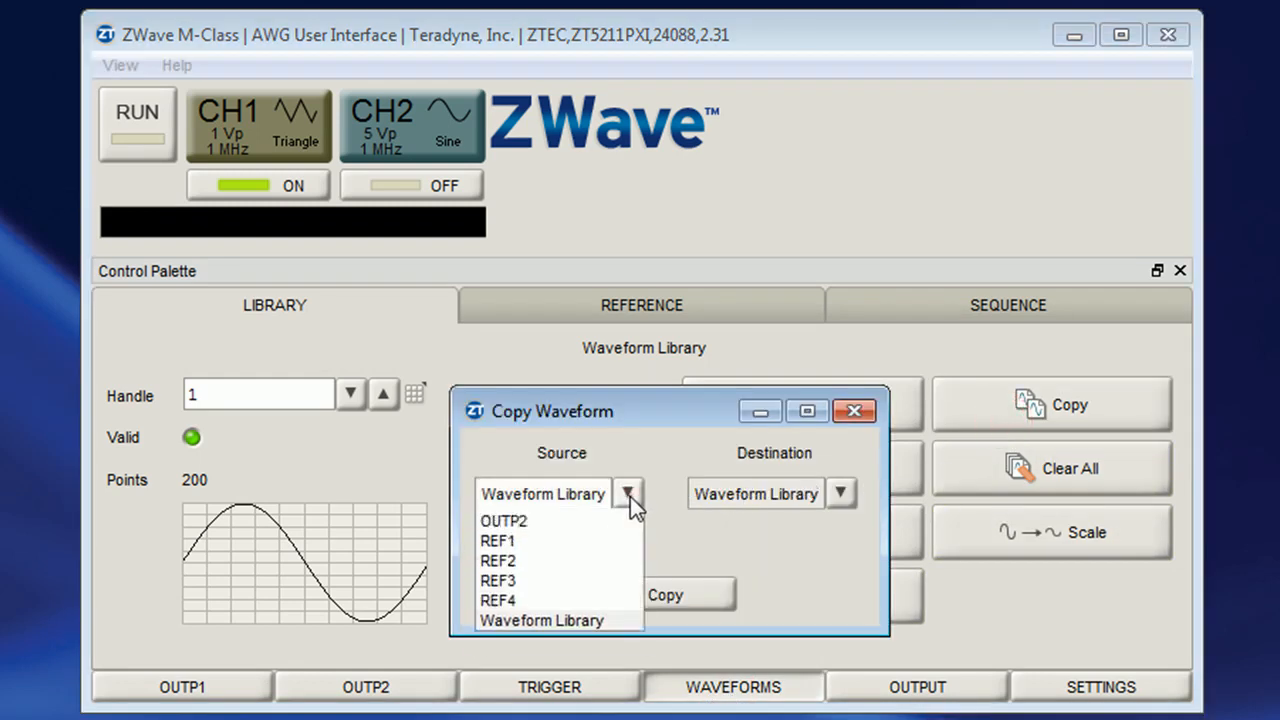
pyautogui.click(620, 516)
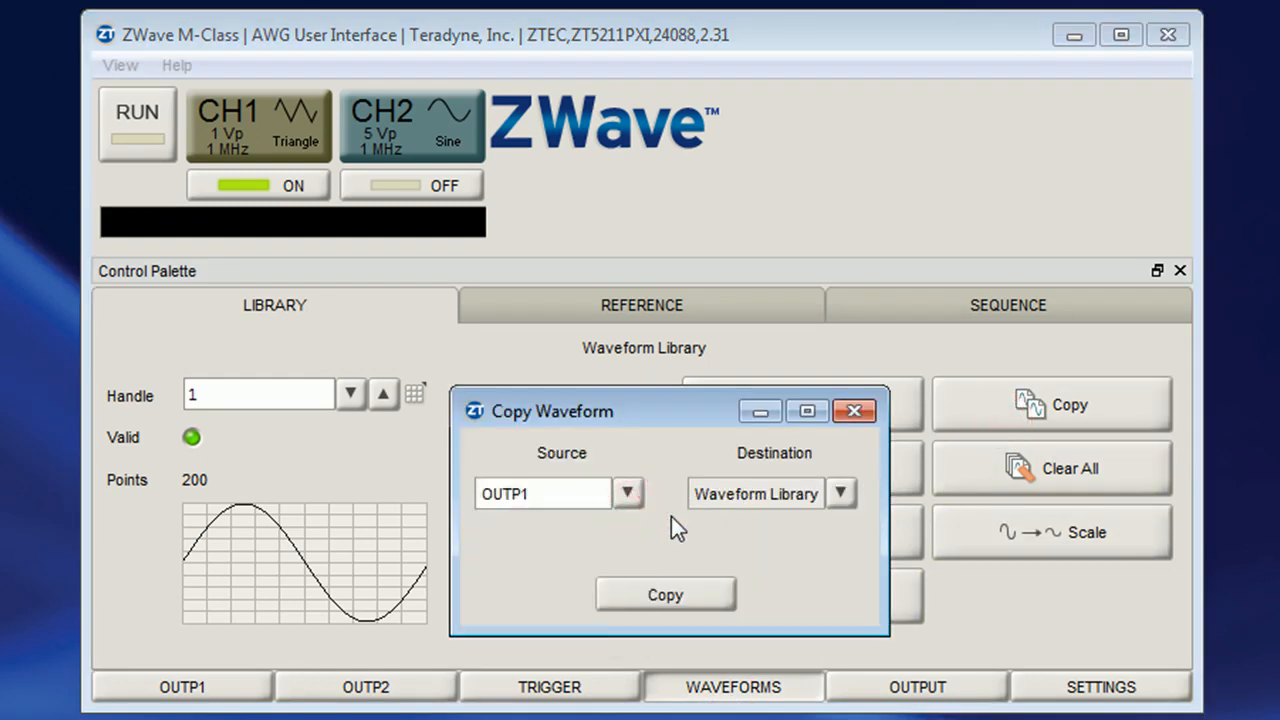
pyautogui.click(697, 593)
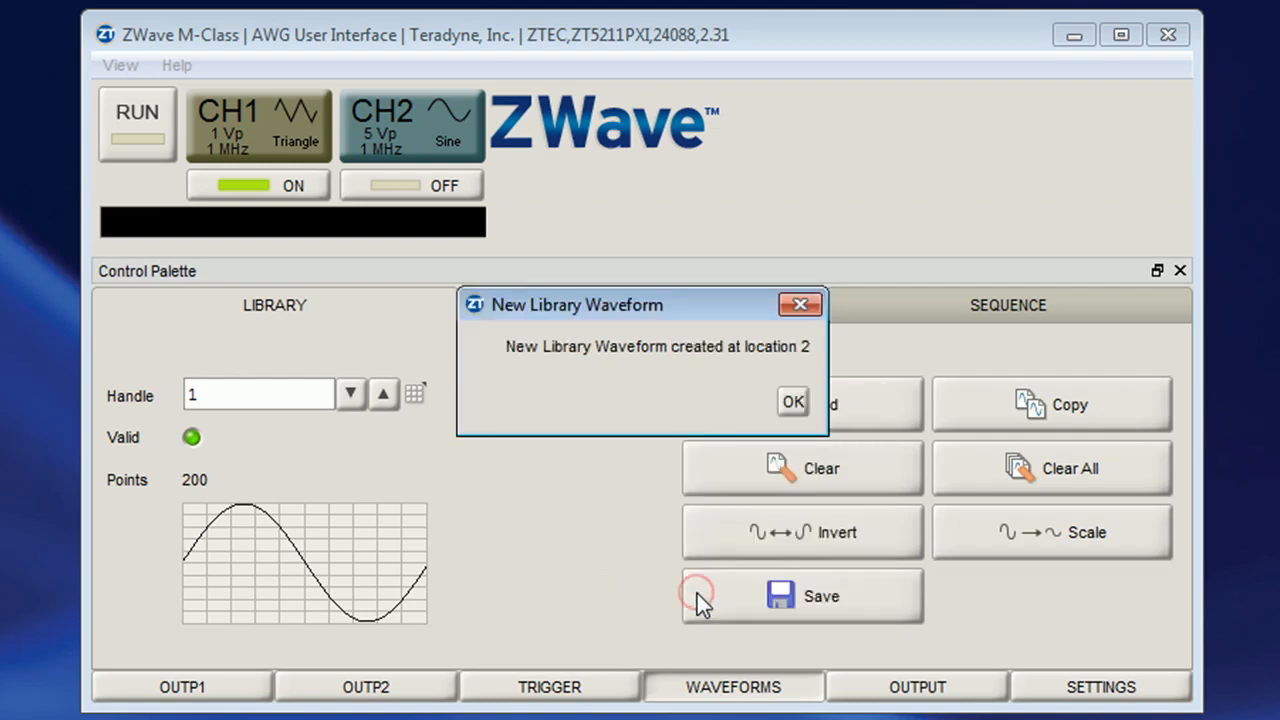
pyautogui.click(791, 401)
# Invert the waveform stored at library handle 2
pyautogui.click(382, 395)
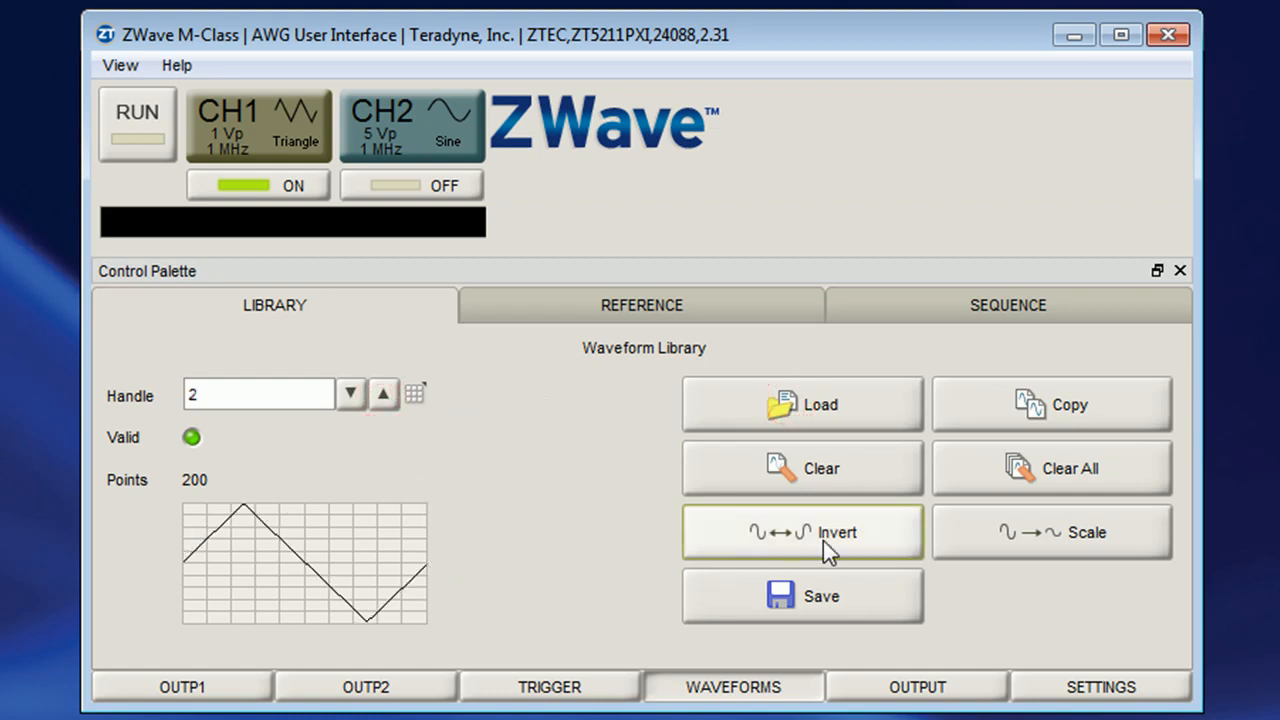
pyautogui.click(877, 535)
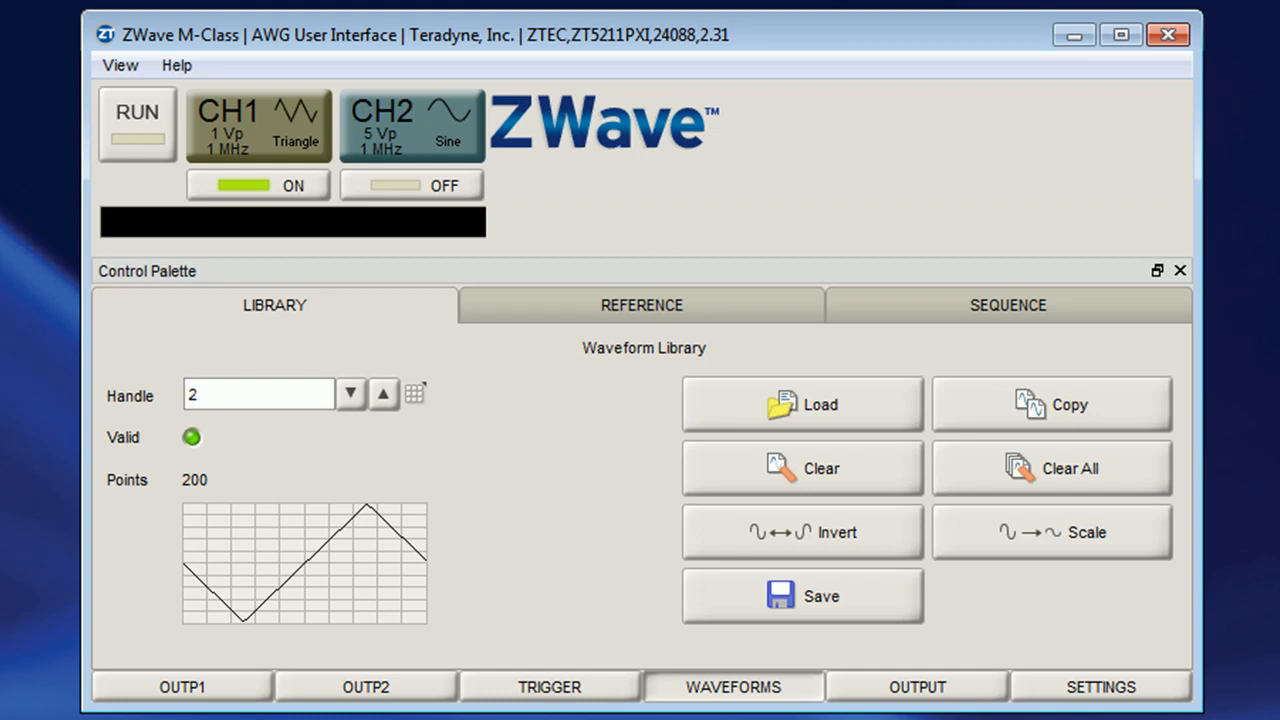
# Load wave1.csv from the Desktop into the waveform library and show library handle 3
pyautogui.click(874, 408)
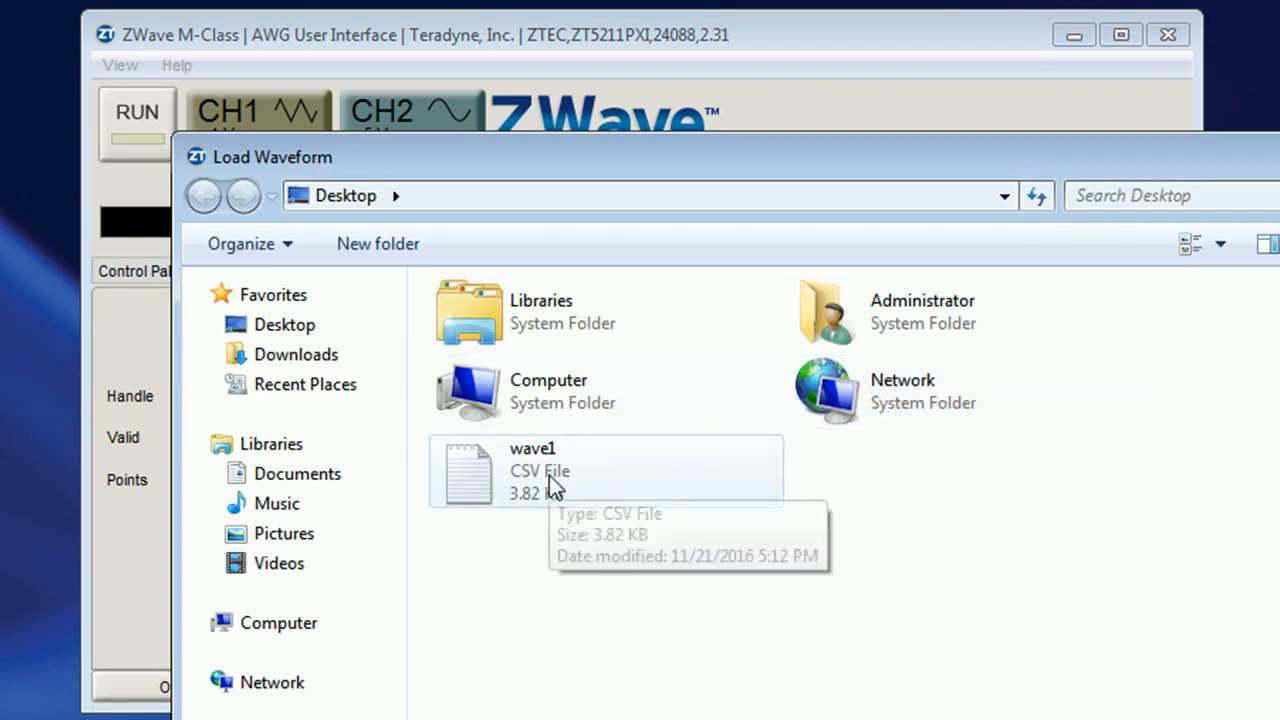
pyautogui.click(550, 476)
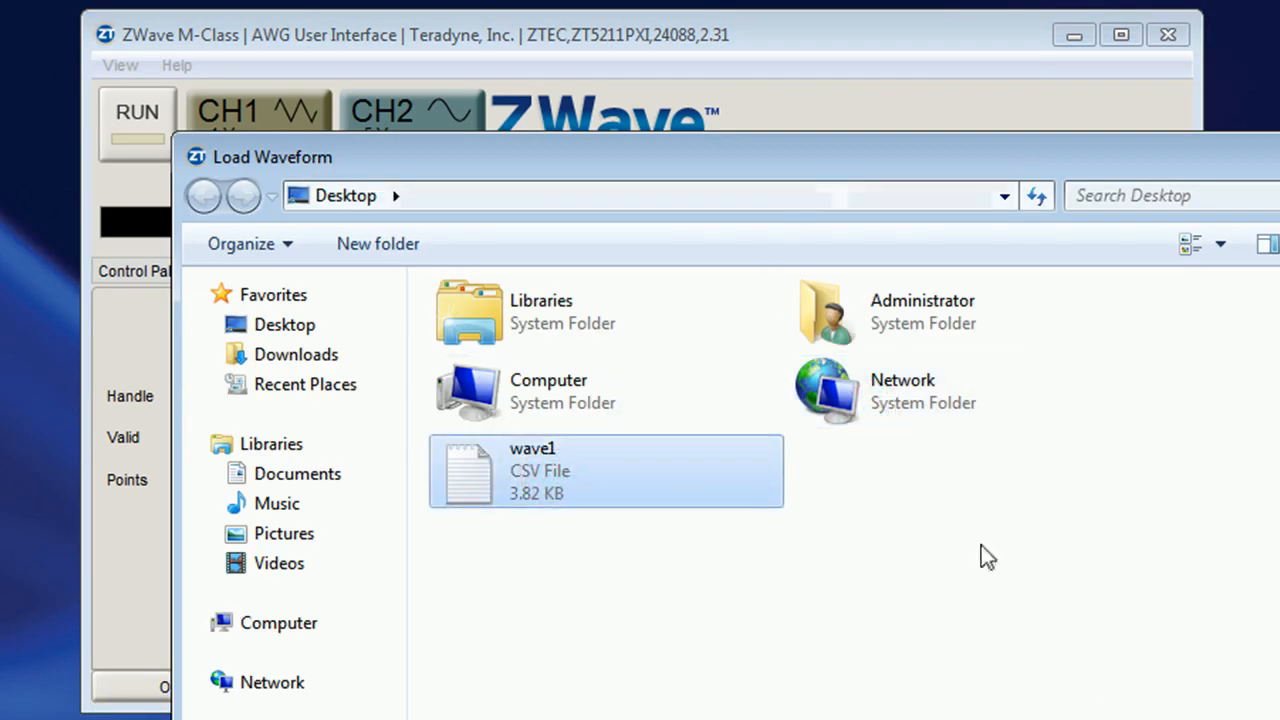
pyautogui.press('Return')
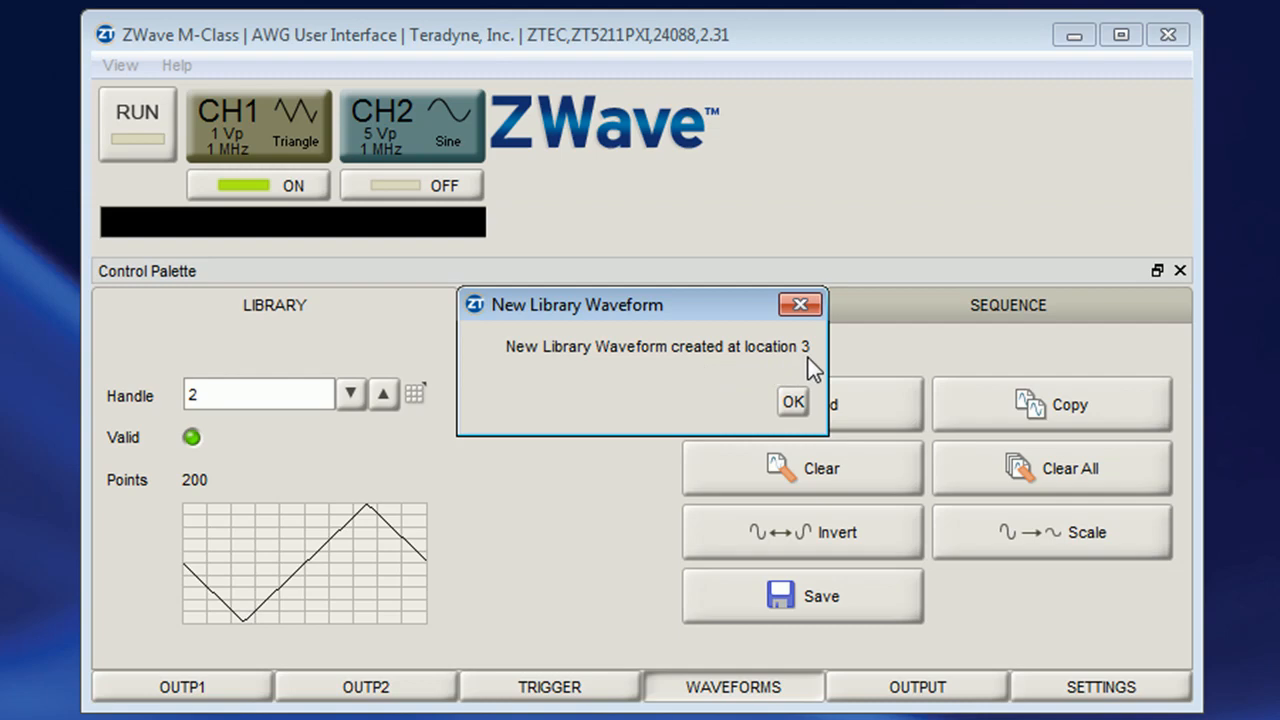
pyautogui.click(799, 404)
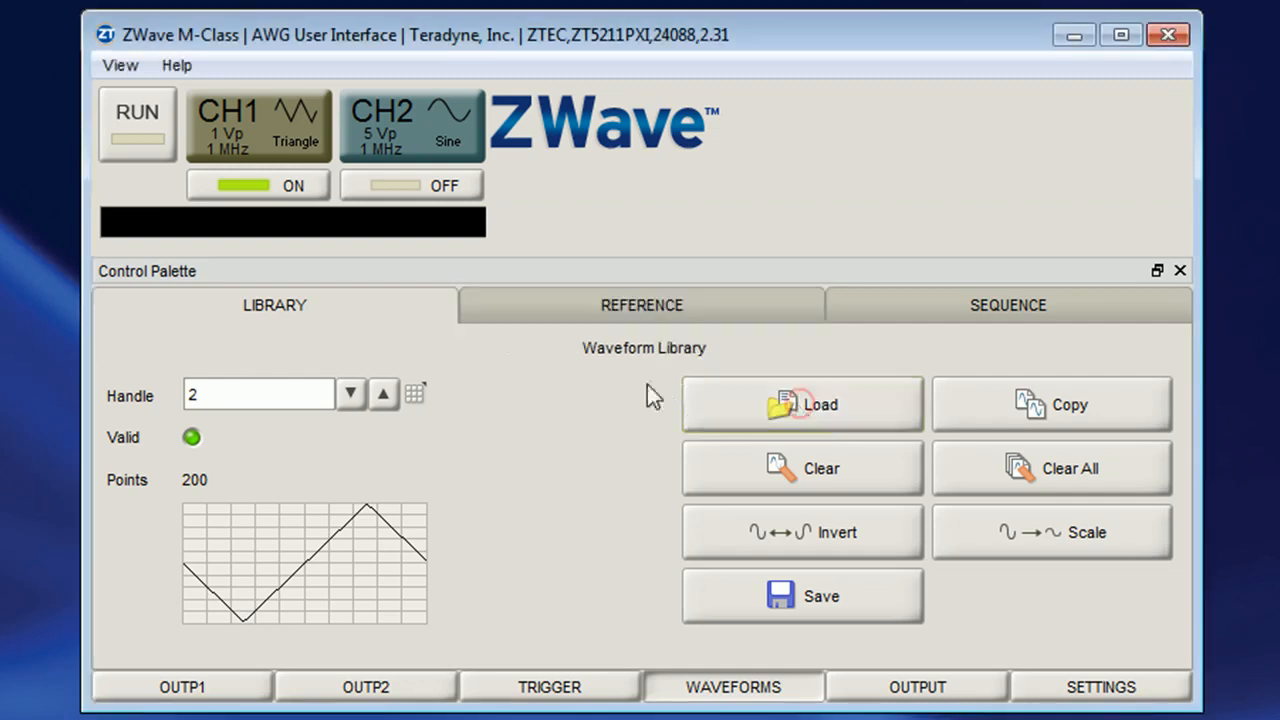
pyautogui.click(382, 395)
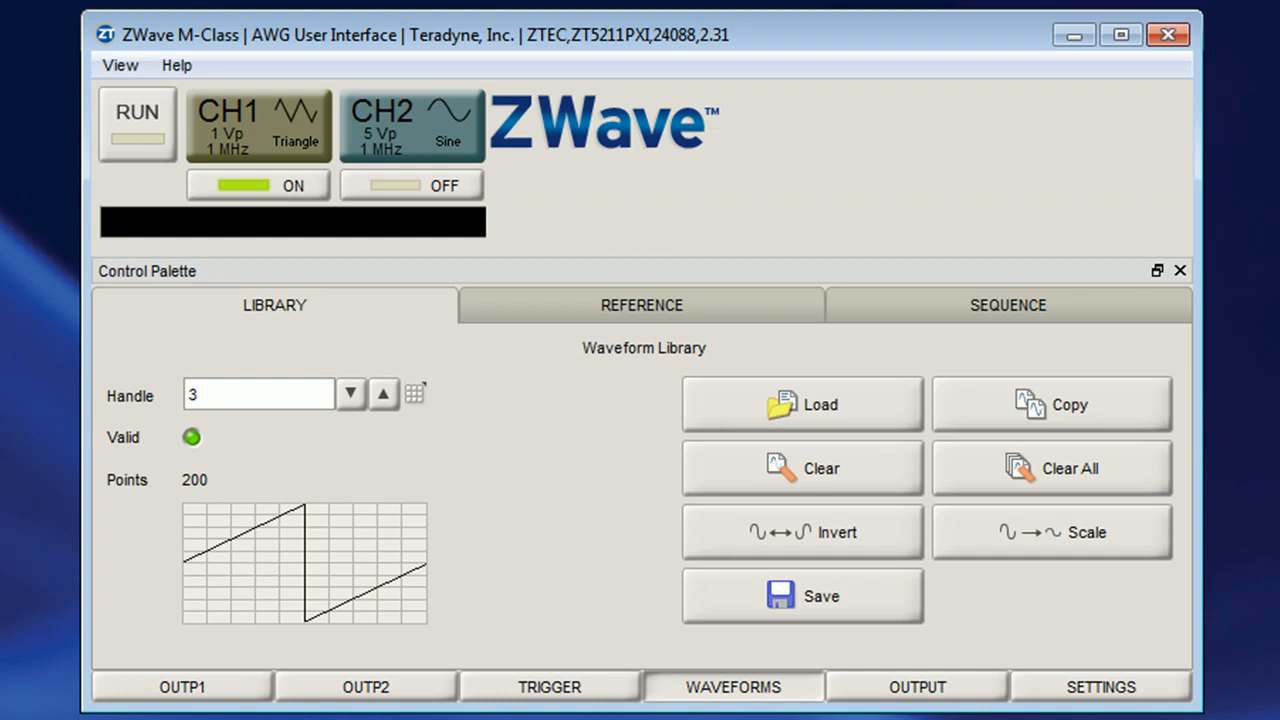
# Set the sequence to 3 stages, with stage 1 sourced from waveform library handle 1 and loop count 2
pyautogui.click(881, 305)
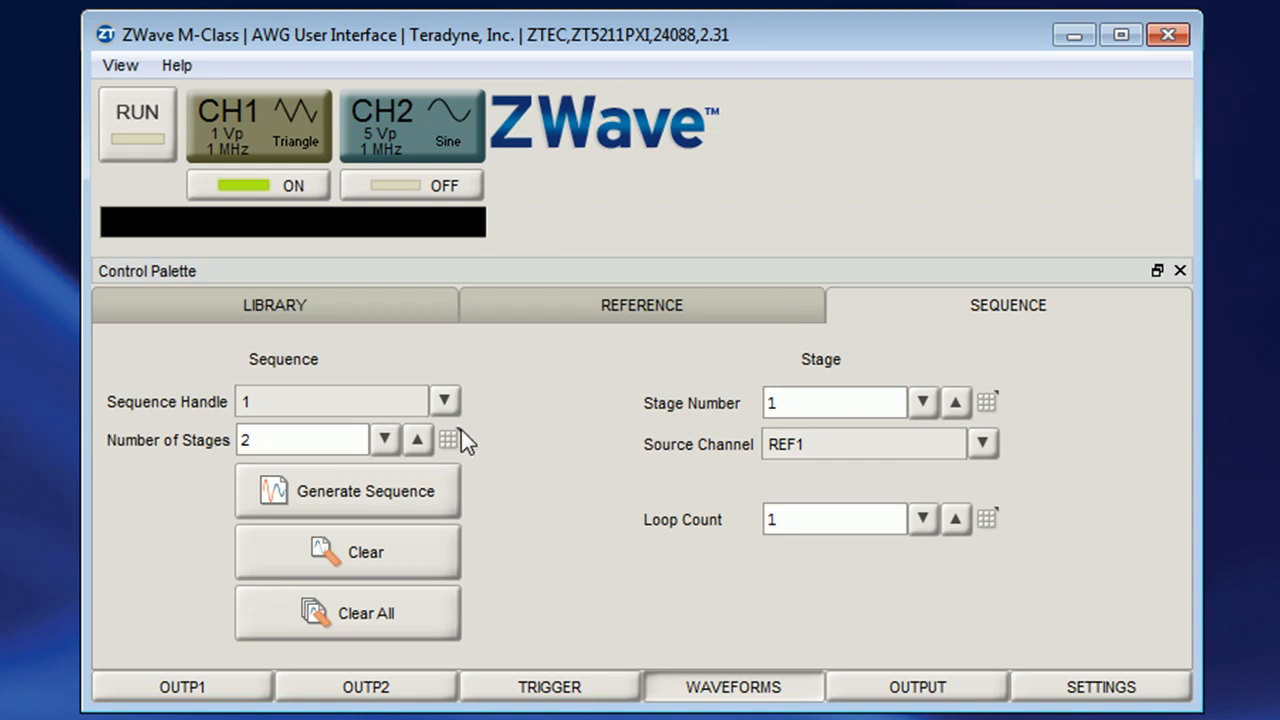
pyautogui.click(416, 440)
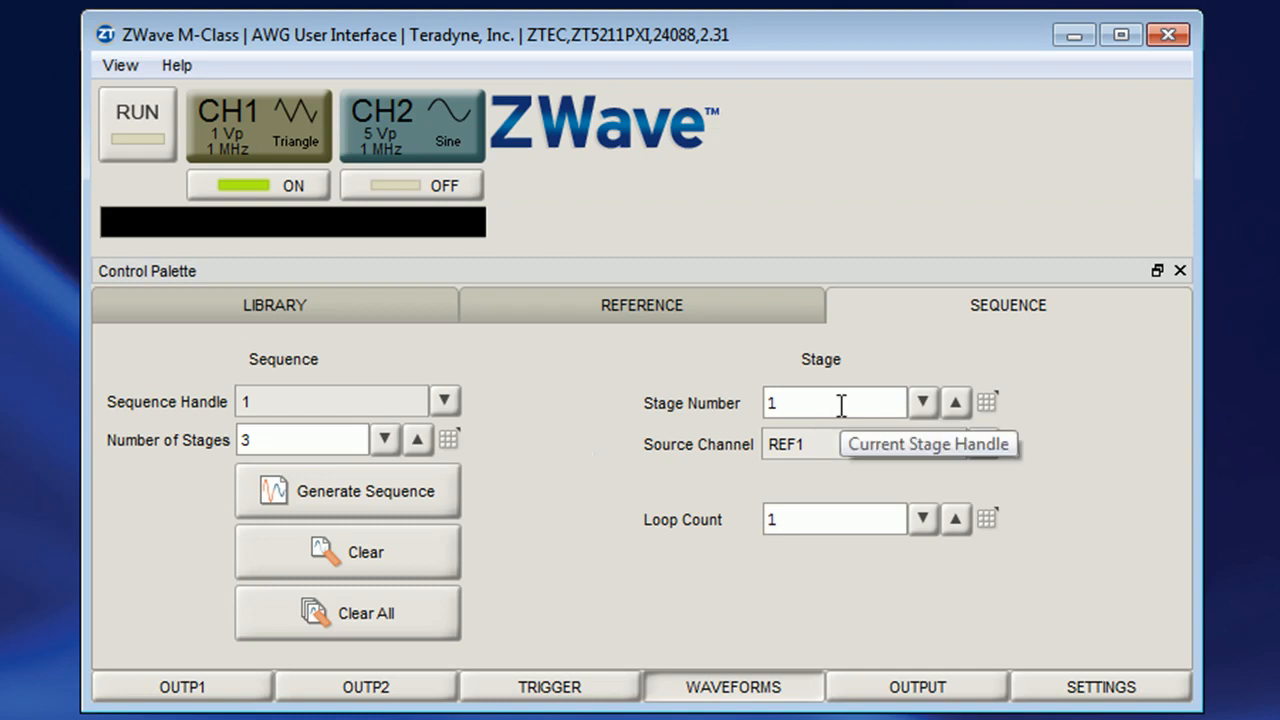
pyautogui.click(985, 446)
pyautogui.click(935, 541)
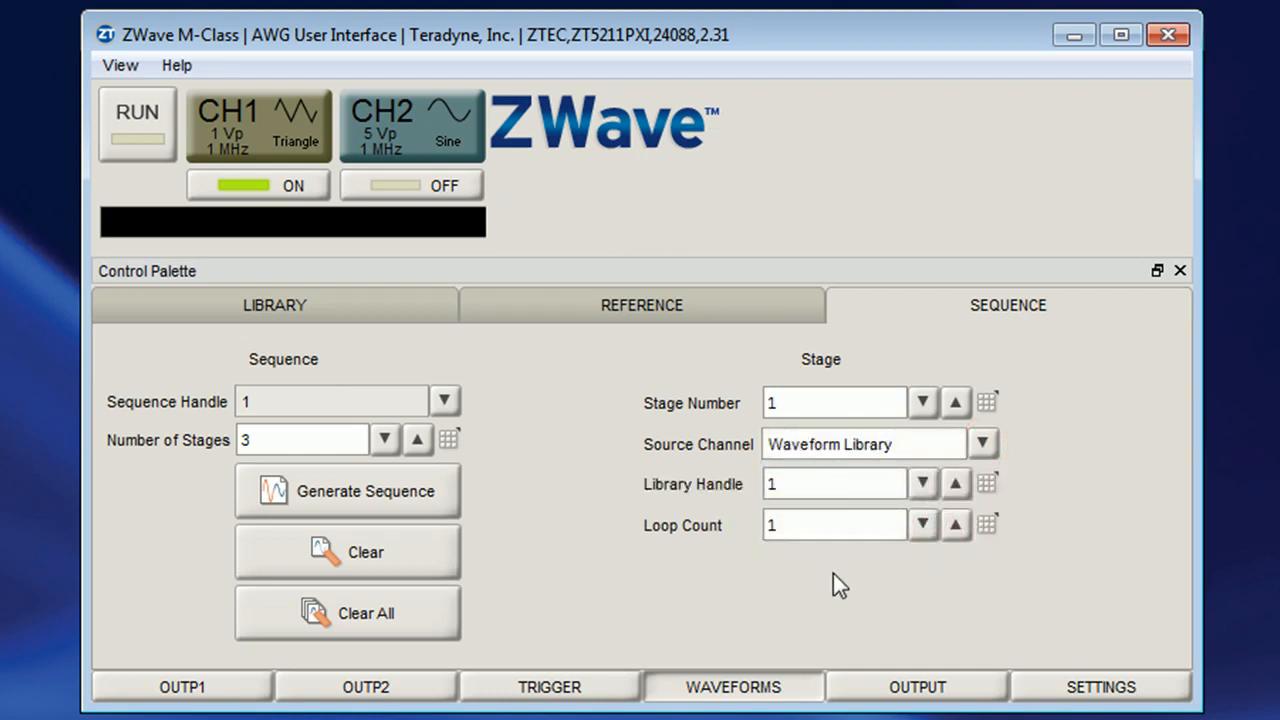
pyautogui.click(956, 525)
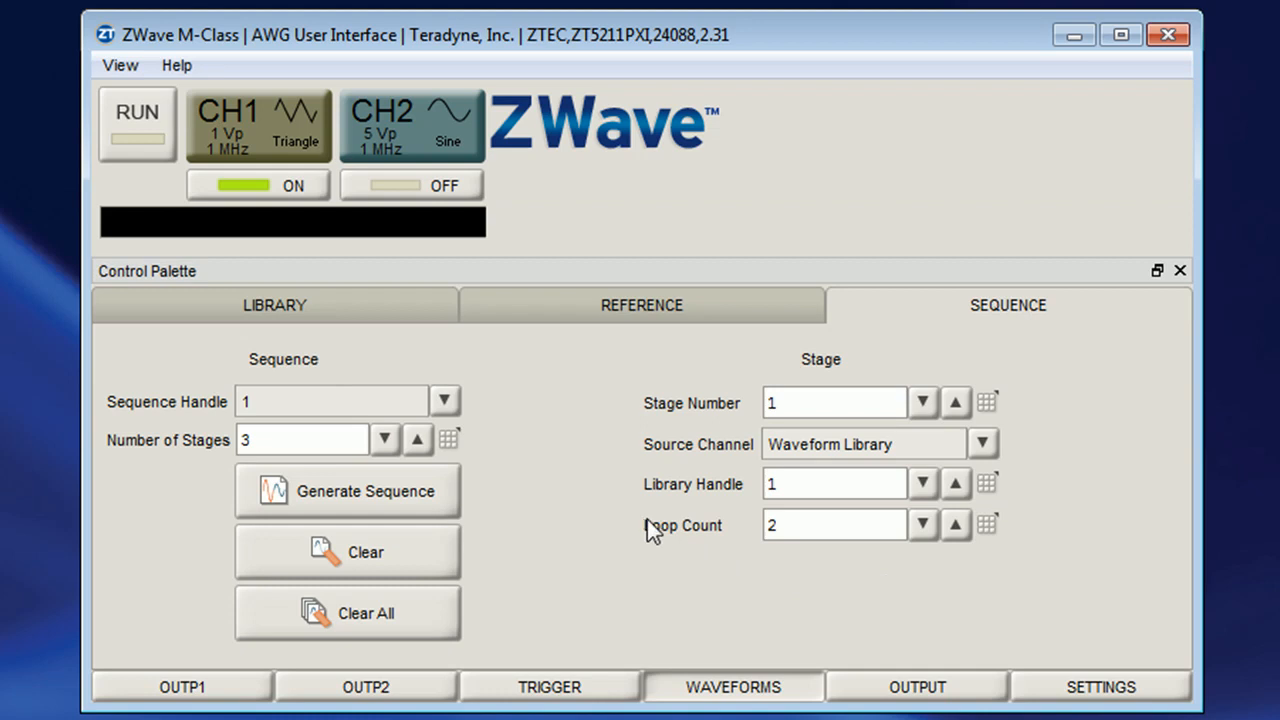
# Set stage 2's source to waveform library handle 2 and raise its loop count by two
pyautogui.click(953, 402)
pyautogui.click(992, 446)
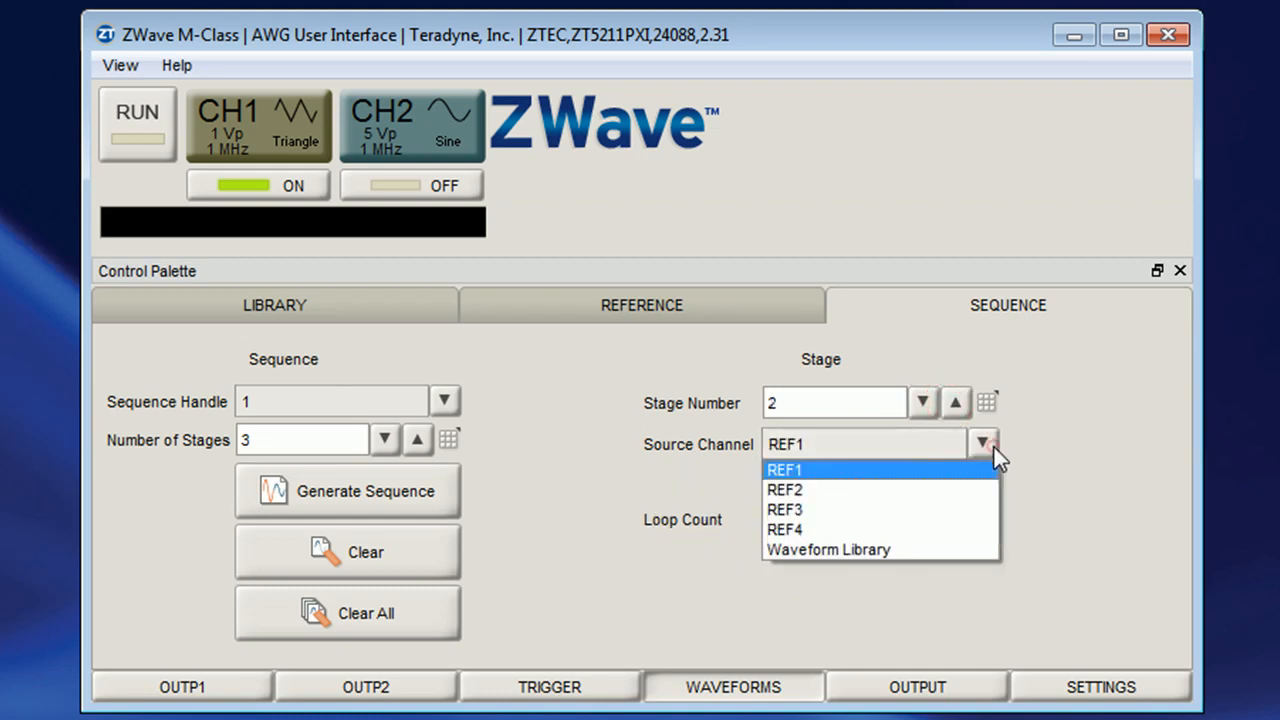
pyautogui.click(946, 549)
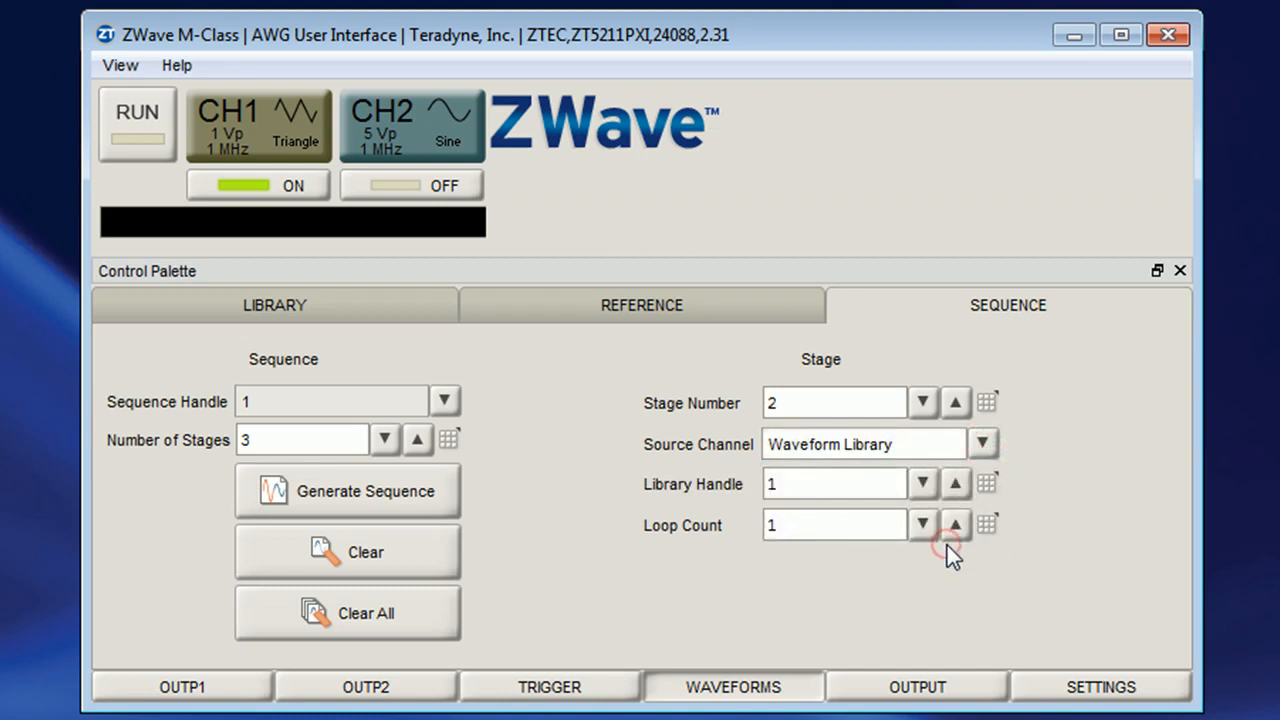
pyautogui.click(955, 483)
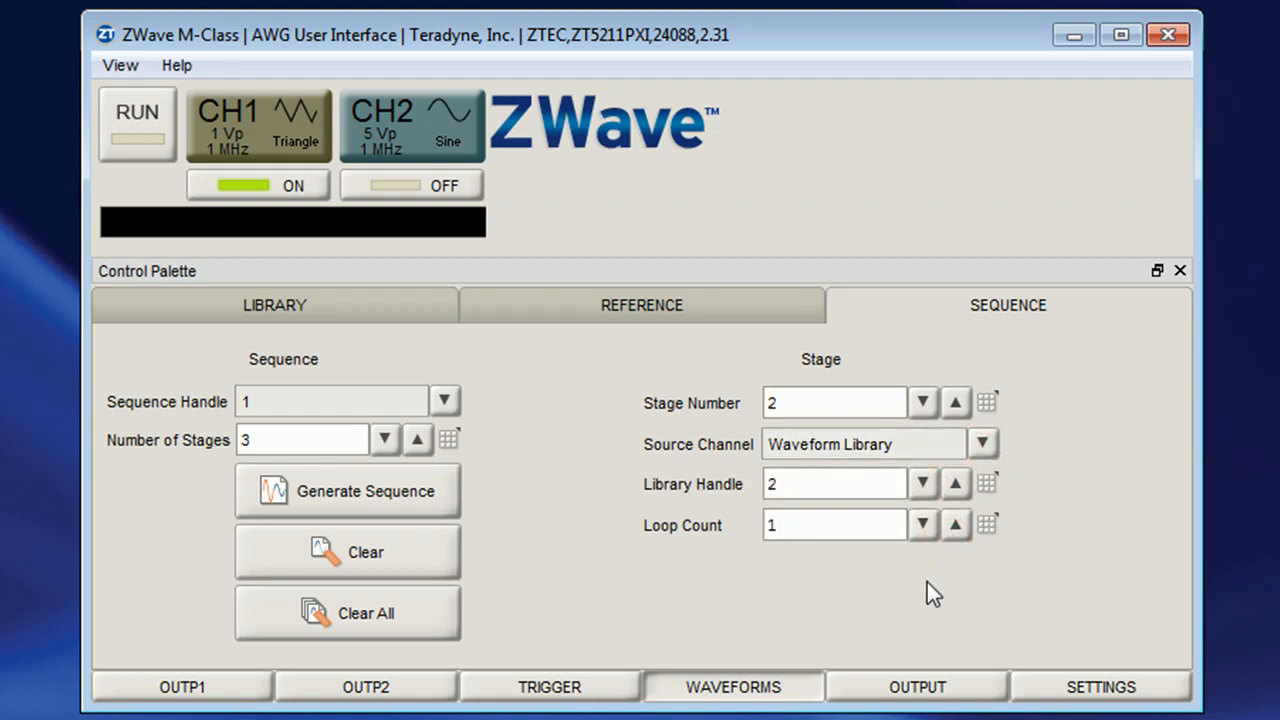
pyautogui.click(951, 529)
pyautogui.click(951, 529)
# Set stage 3's source to waveform library handle 3 with a loop count of 5
pyautogui.click(964, 403)
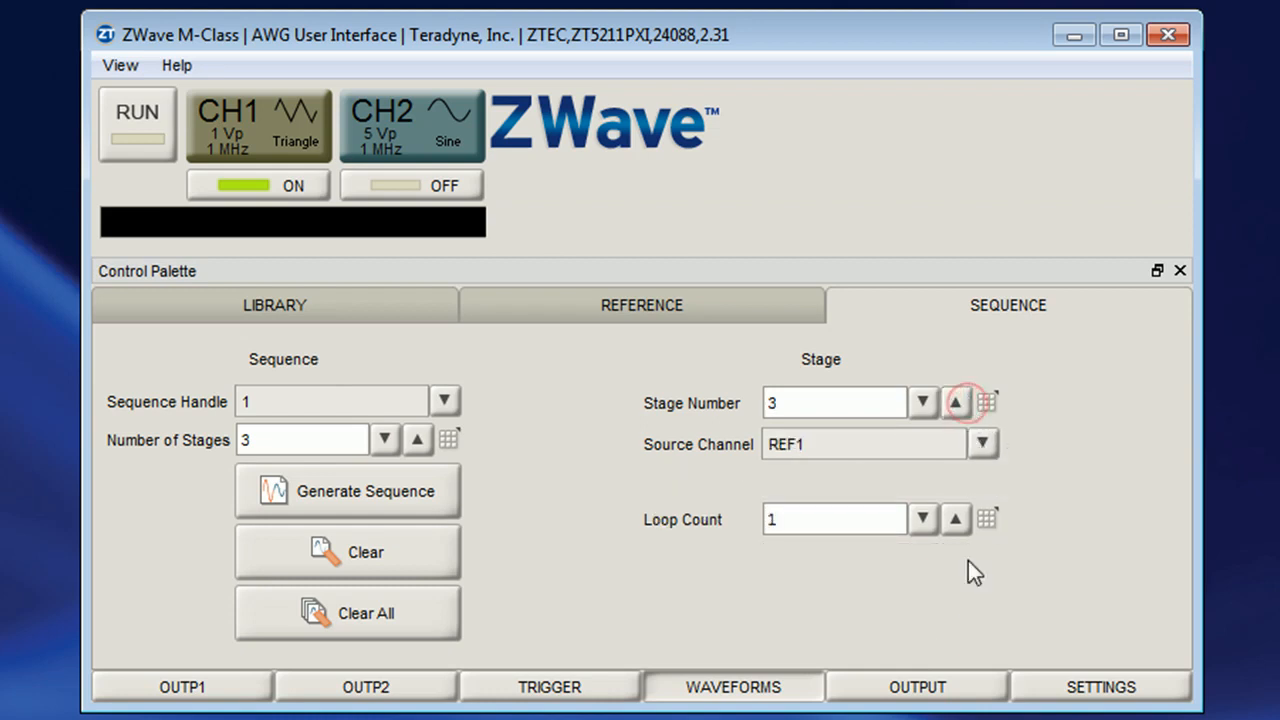
pyautogui.click(983, 443)
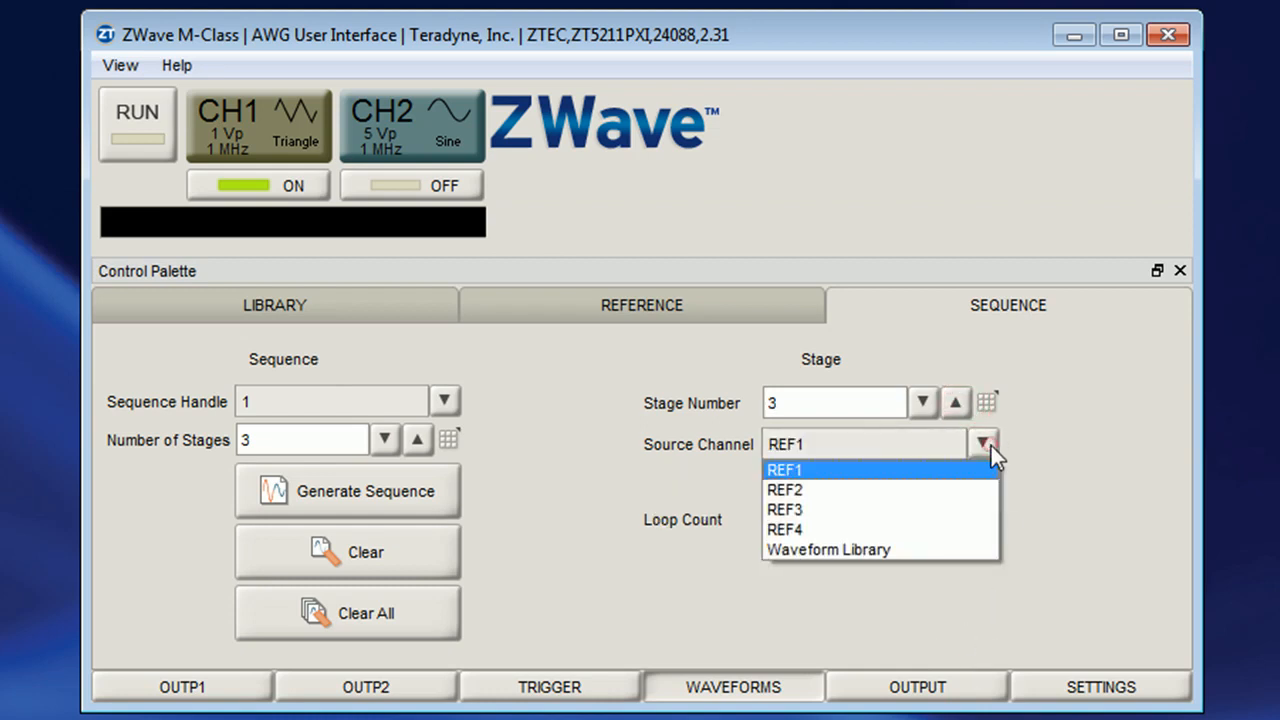
pyautogui.click(945, 550)
pyautogui.click(956, 484)
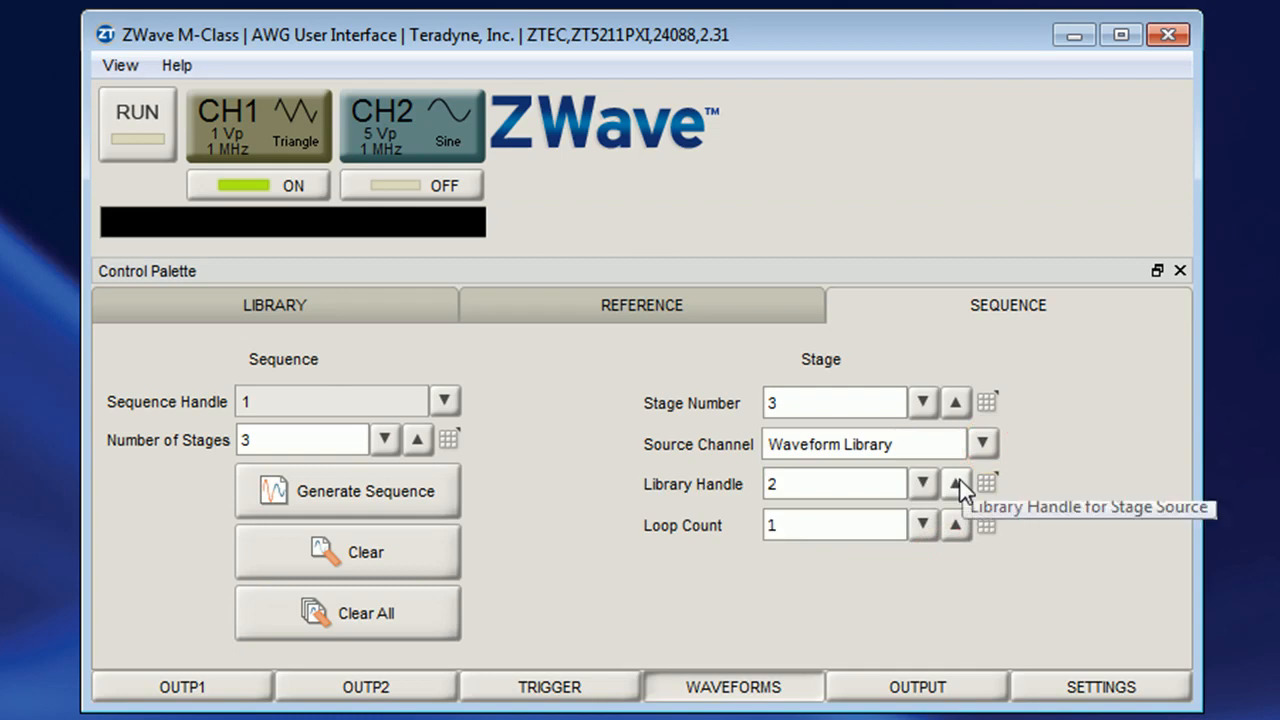
pyautogui.click(958, 484)
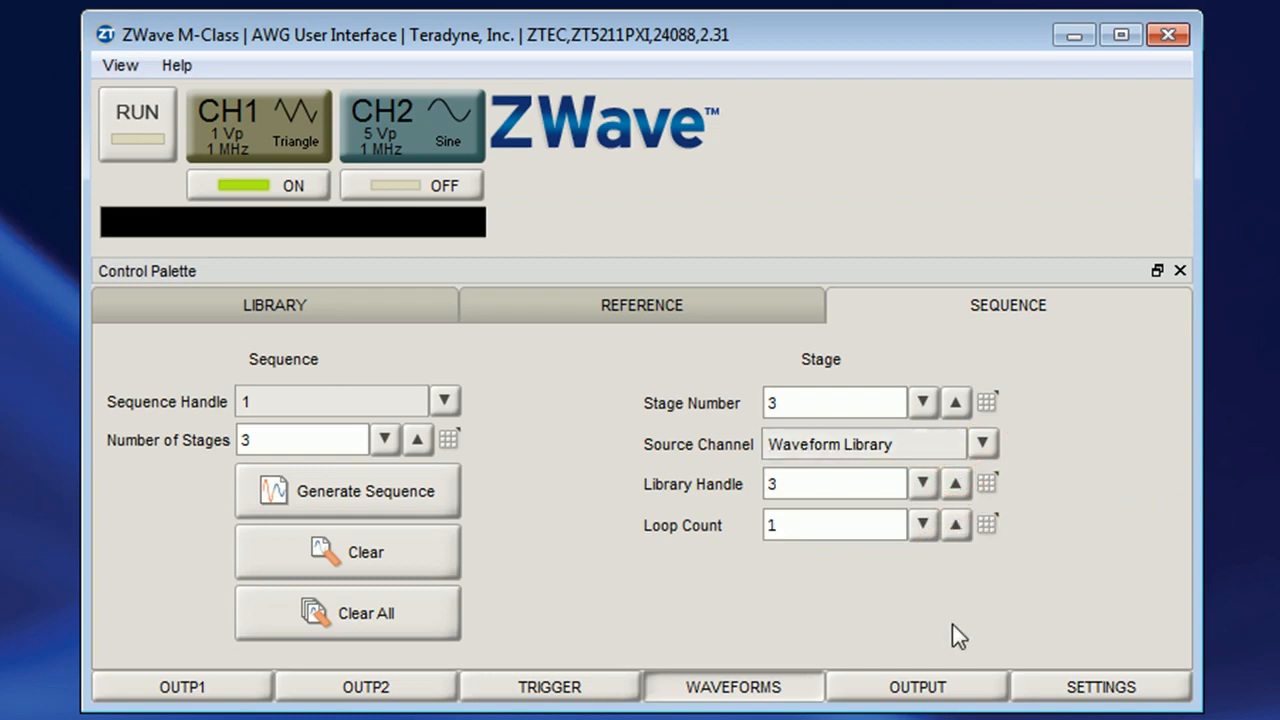
pyautogui.click(962, 533)
pyautogui.click(962, 533)
pyautogui.click(962, 533)
pyautogui.click(962, 533)
# Generate sequence 1 into destination OUTP1
pyautogui.click(430, 484)
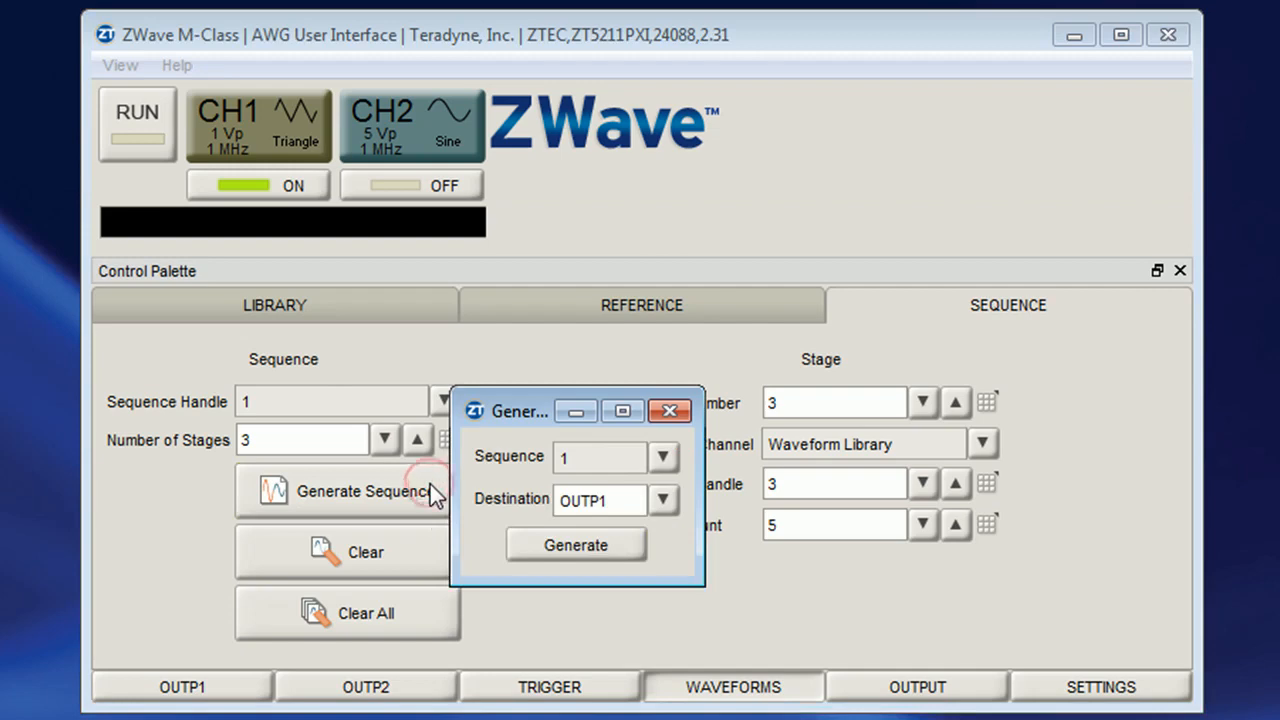
pyautogui.click(661, 501)
pyautogui.click(661, 501)
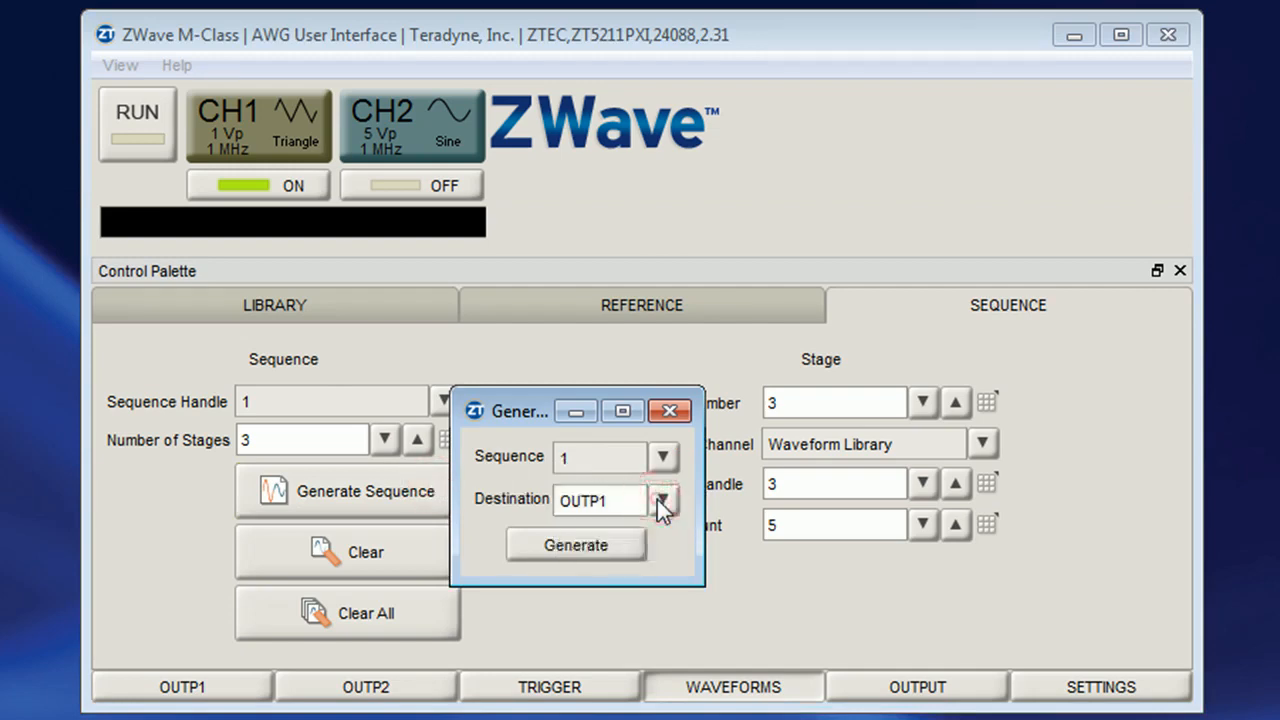
pyautogui.click(613, 547)
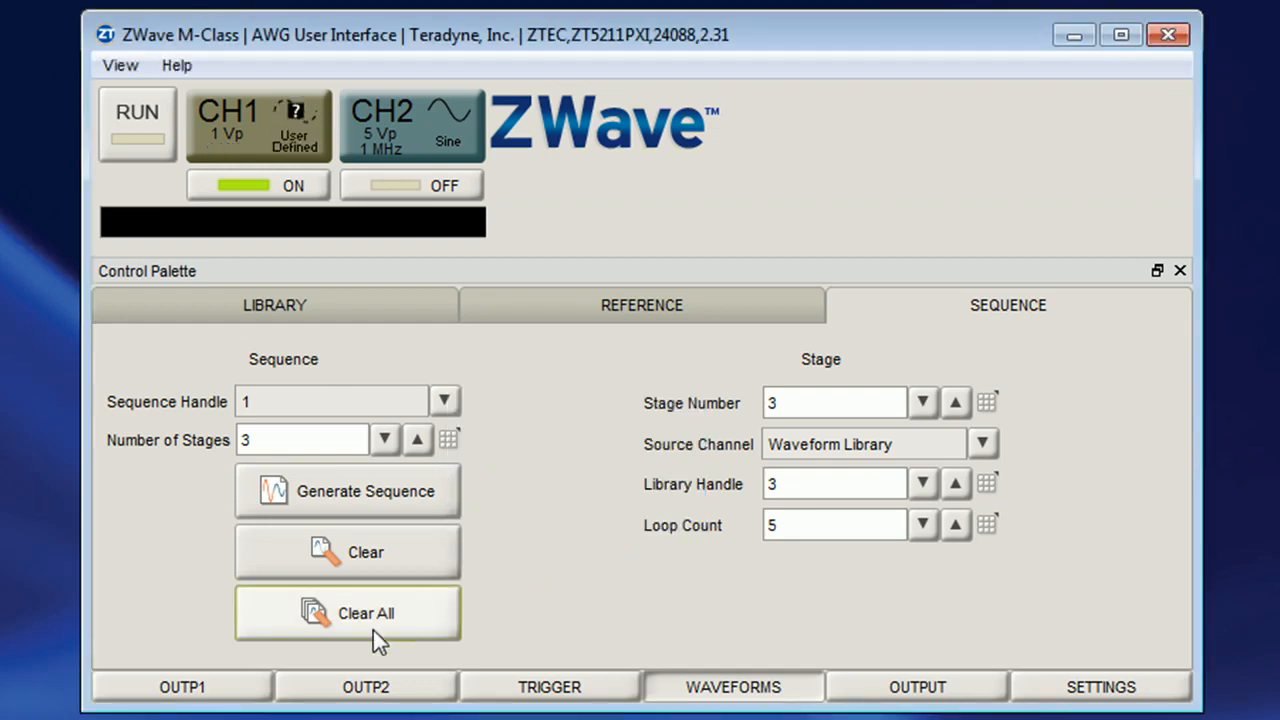
# Set output 1's arbitrary clock frequency to 10 MHz and its output mode to Sequence
pyautogui.click(229, 688)
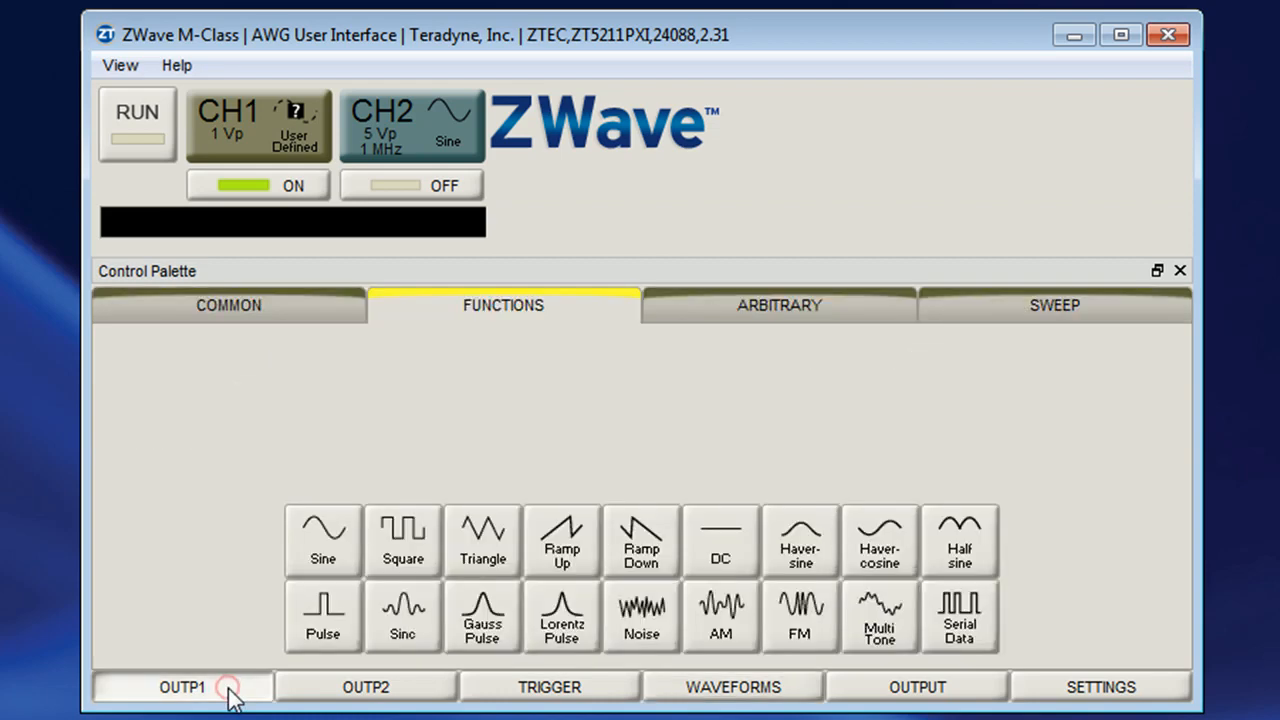
pyautogui.click(716, 314)
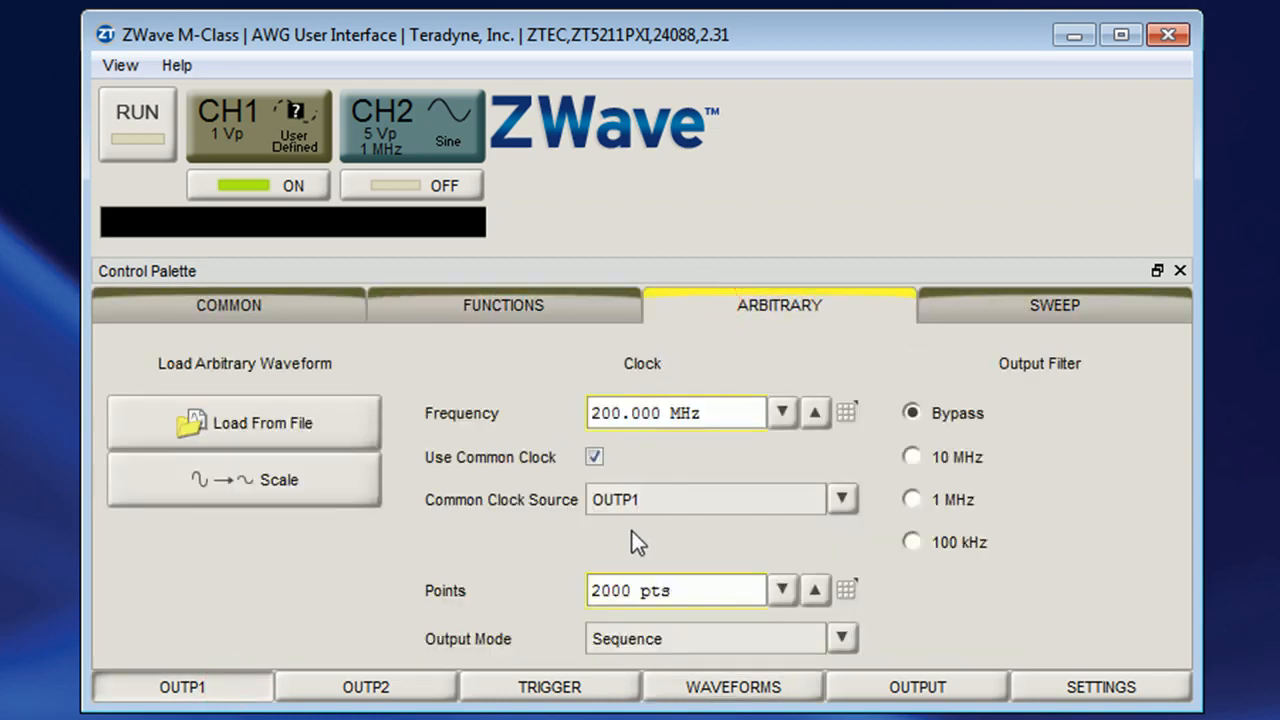
pyautogui.moveTo(612, 413); pyautogui.dragTo(587, 413)
pyautogui.write('1')
pyautogui.press('Return')
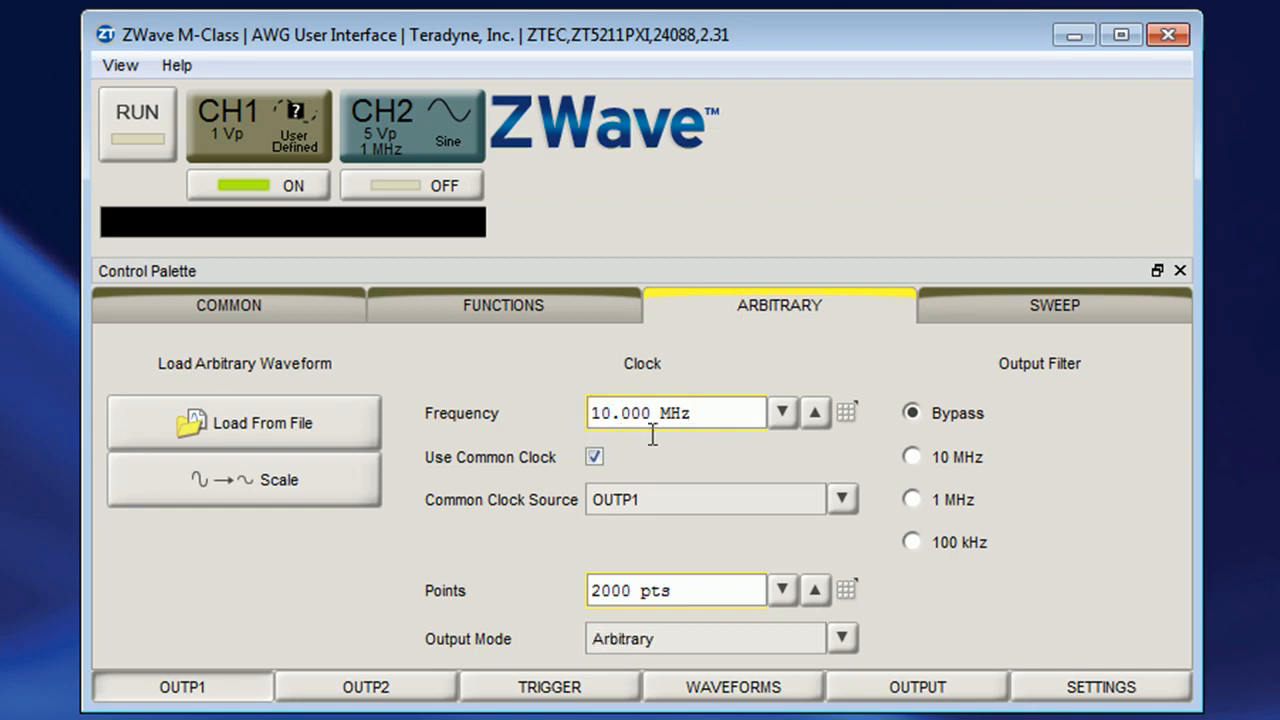
pyautogui.click(766, 645)
pyautogui.click(748, 702)
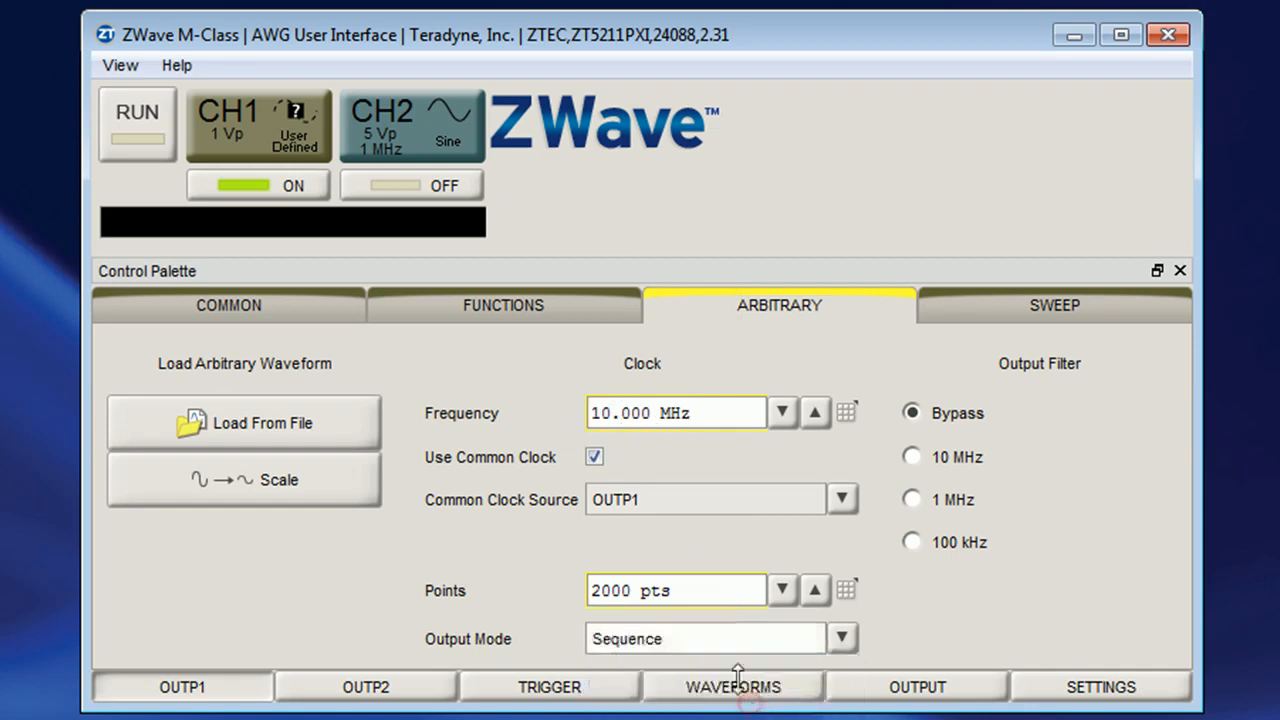
# Start the generator output and switch to ZScope to capture a single acquisition
pyautogui.click(153, 120)
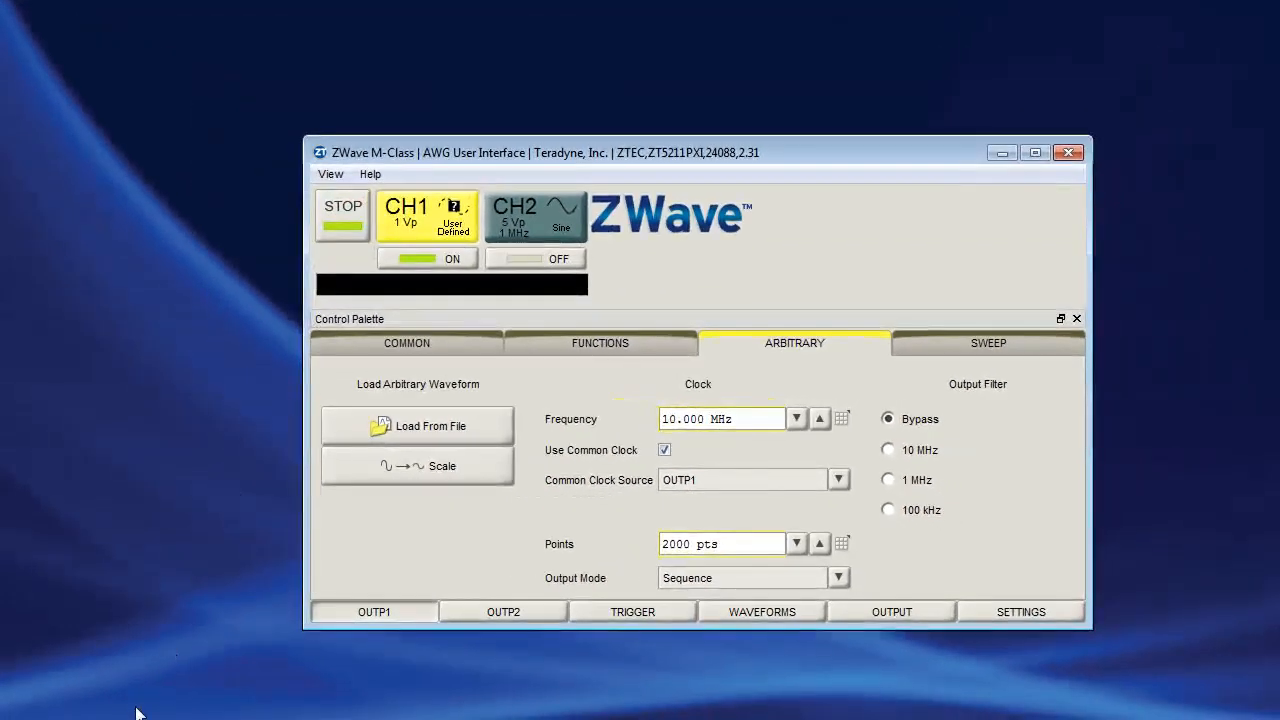
pyautogui.click(136, 714)
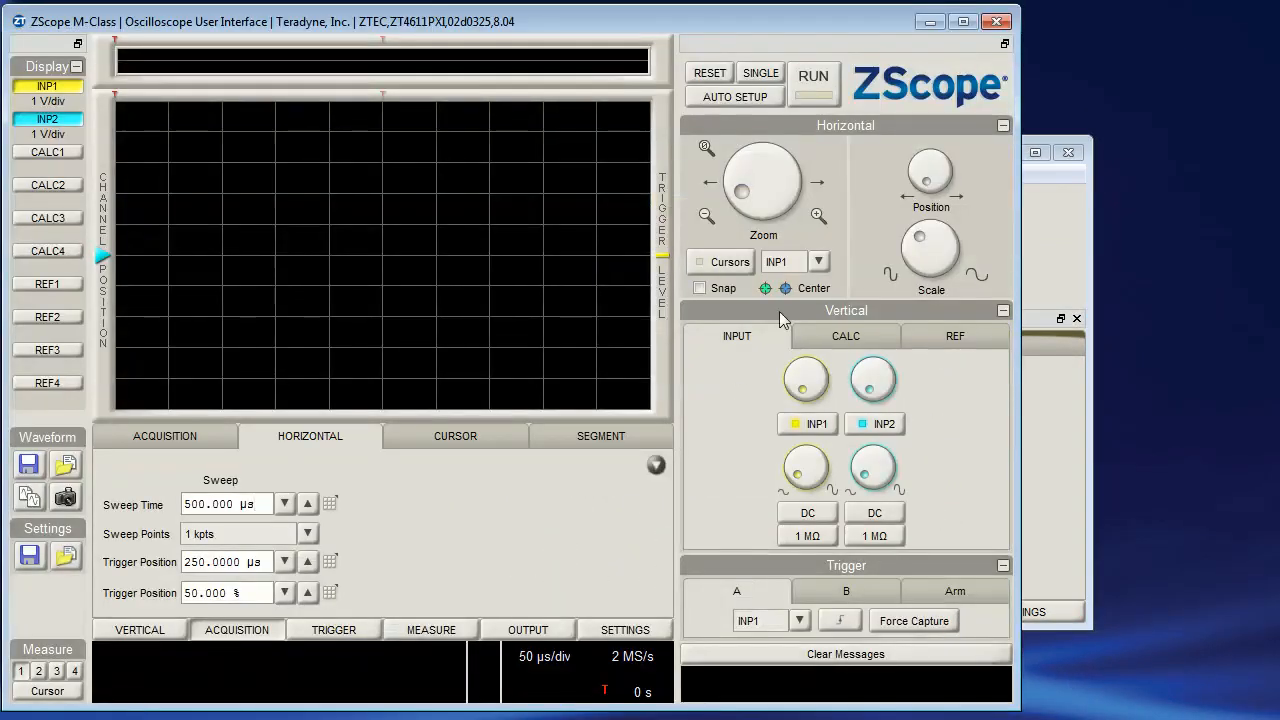
pyautogui.click(760, 76)
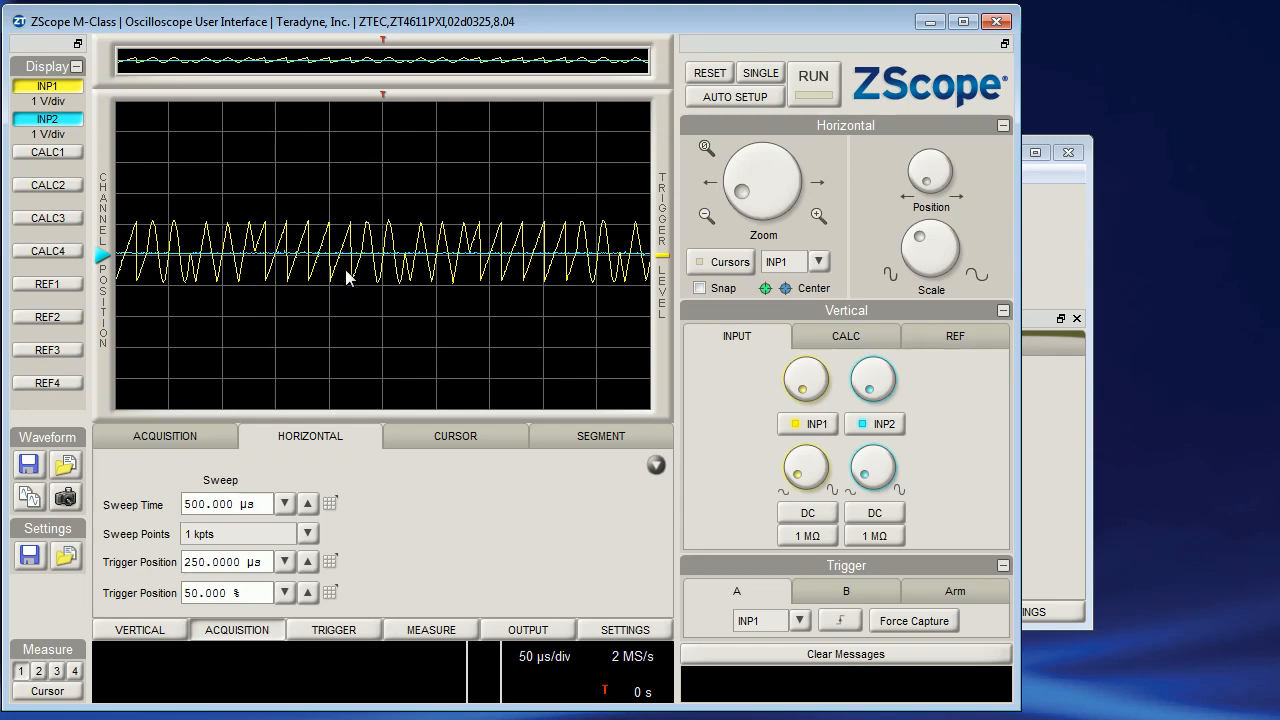
# Return to ZWave, stop the generator output, and open output 1's common settings
pyautogui.click(927, 27)
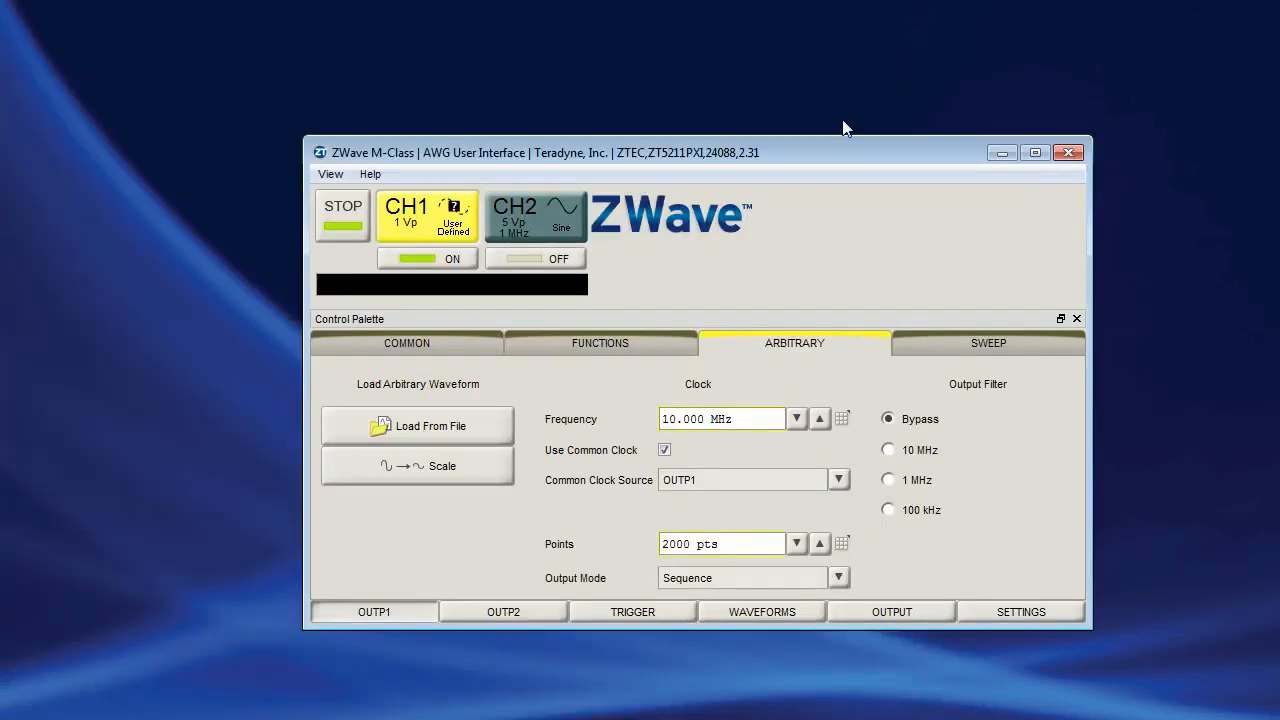
pyautogui.click(335, 233)
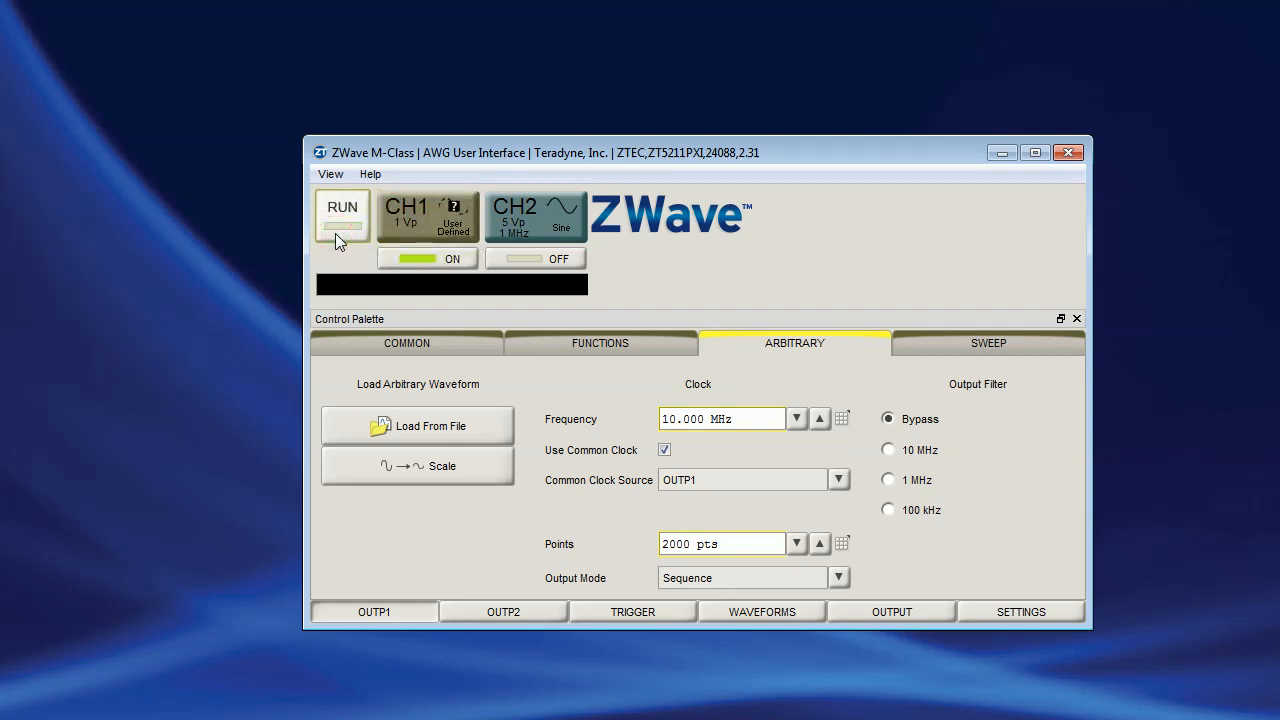
pyautogui.click(371, 343)
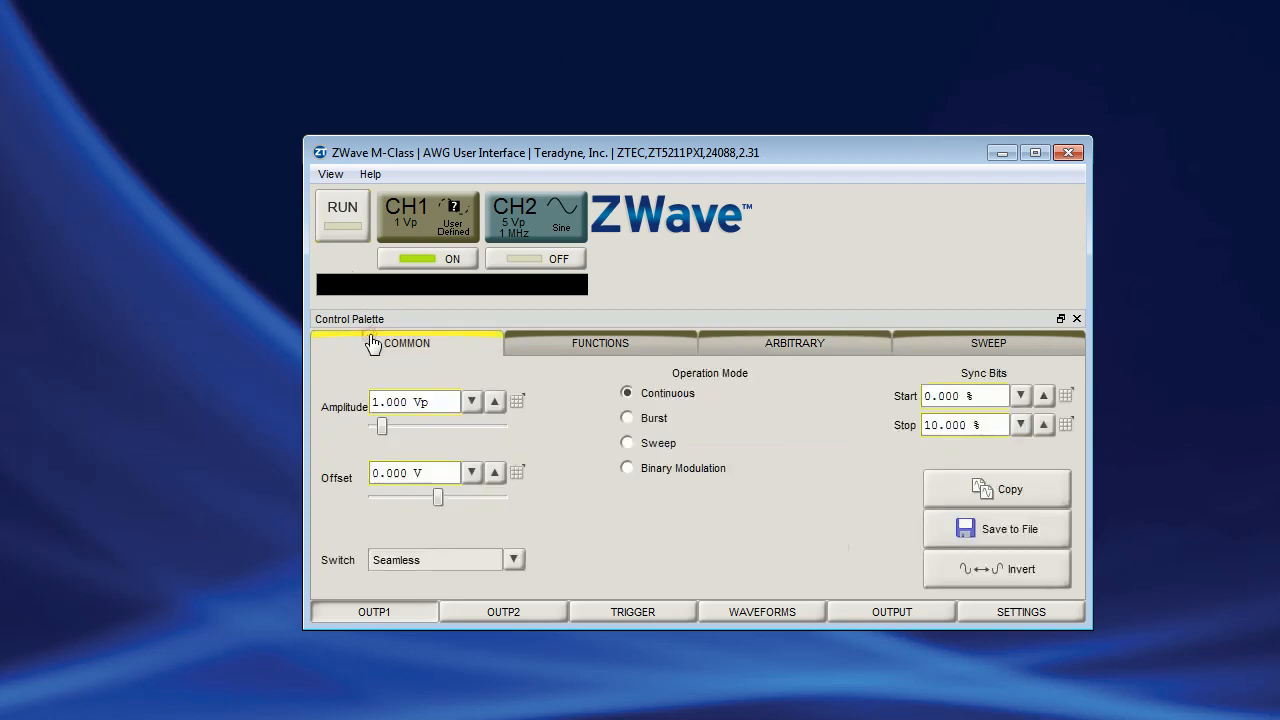